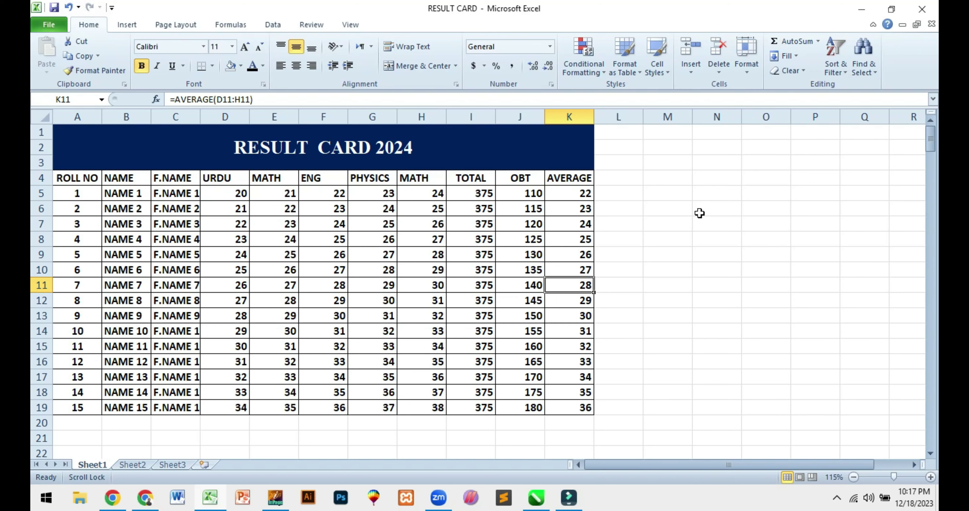
Select the AVERAGE values in K5:K19.
click(598, 74)
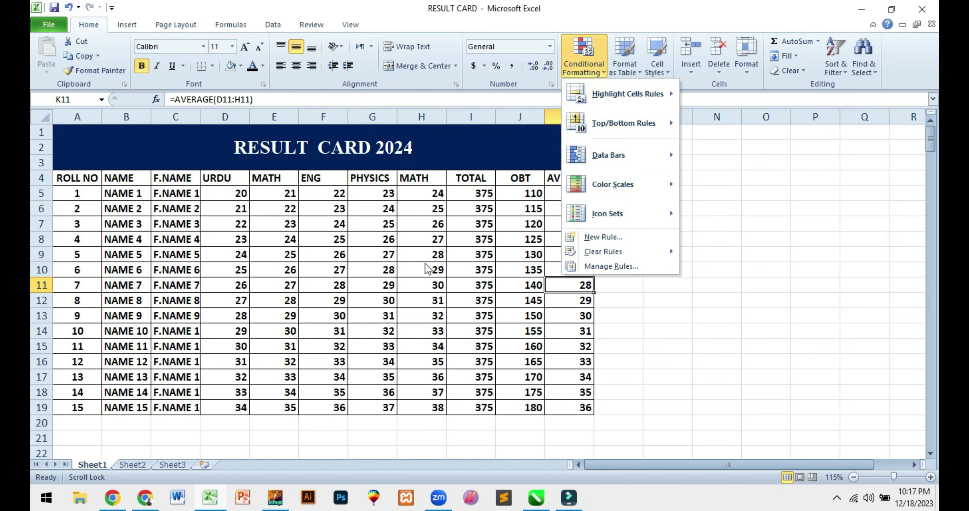
click(584, 194)
drag(583, 194, 585, 405)
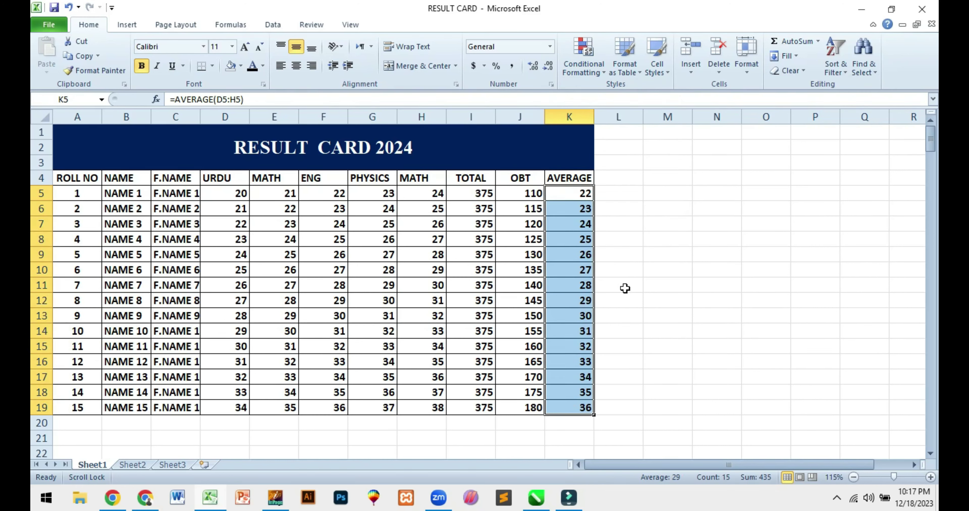
Start a Highlight Cells Greater Than rule for the selected averages.
click(582, 70)
mouse_move(627, 93)
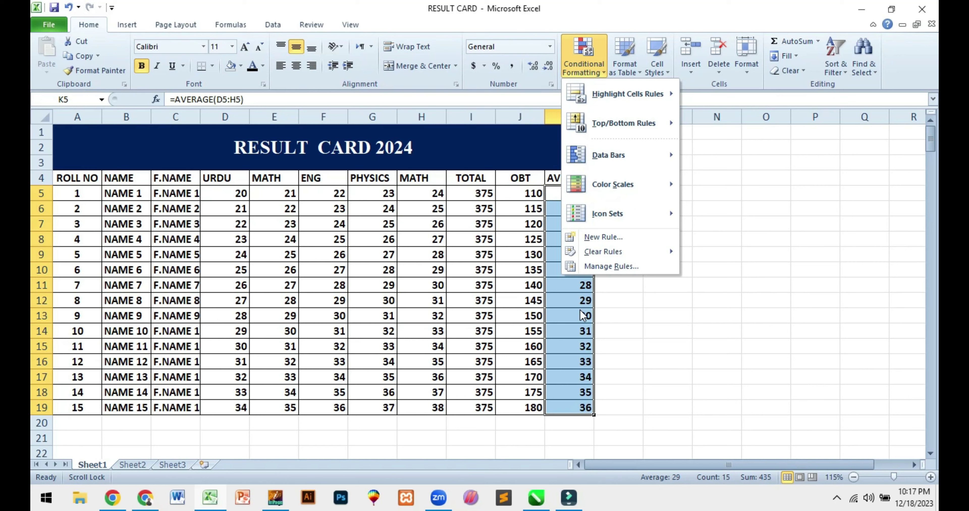
click(655, 356)
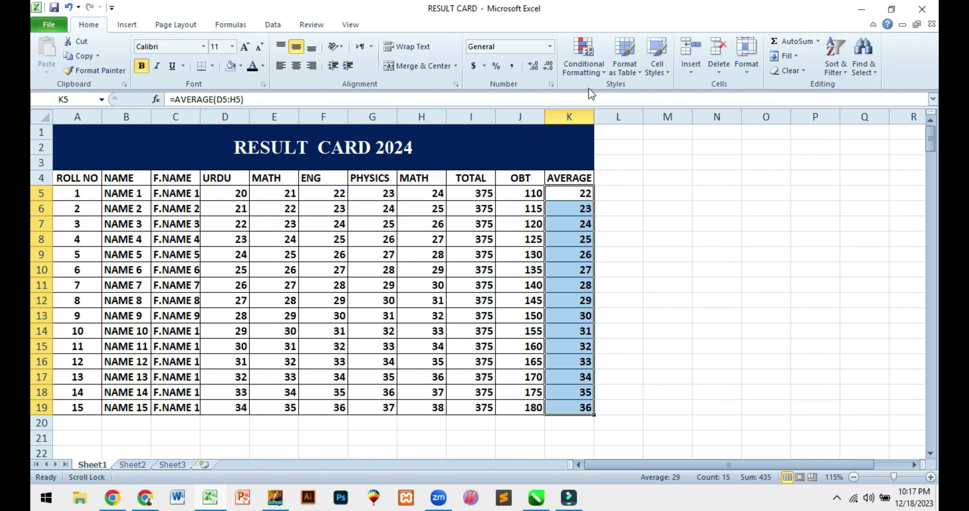
click(583, 68)
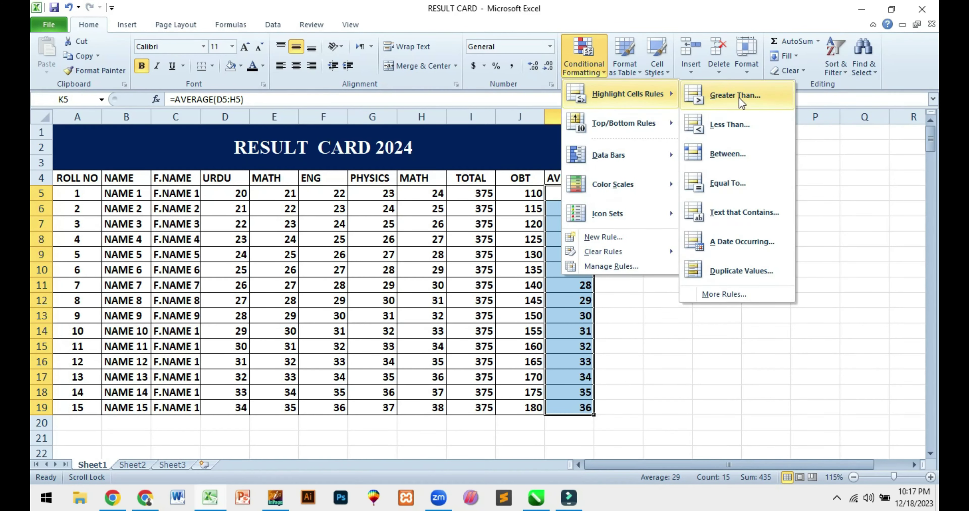
click(718, 104)
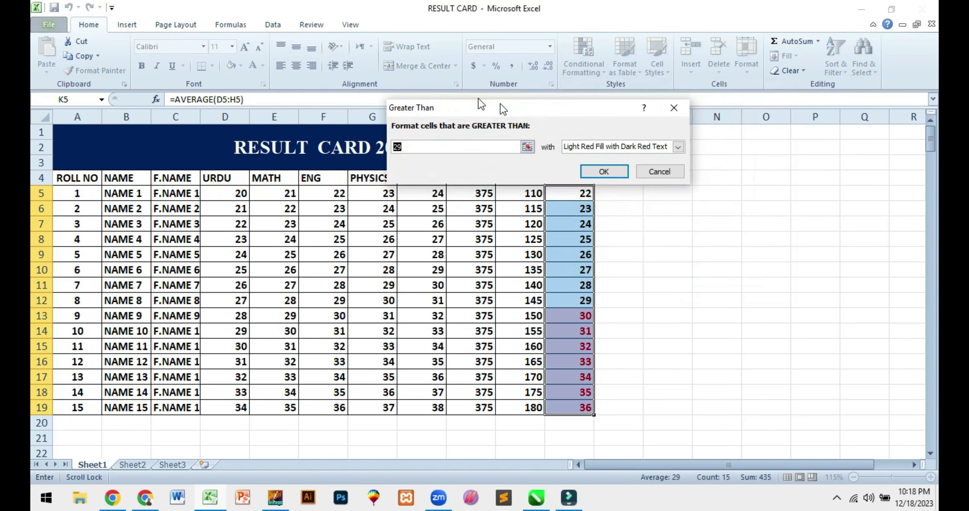
Change the Greater Than threshold from 29 to 33 with Light Red Fill and Dark Red Text.
drag(513, 109, 328, 57)
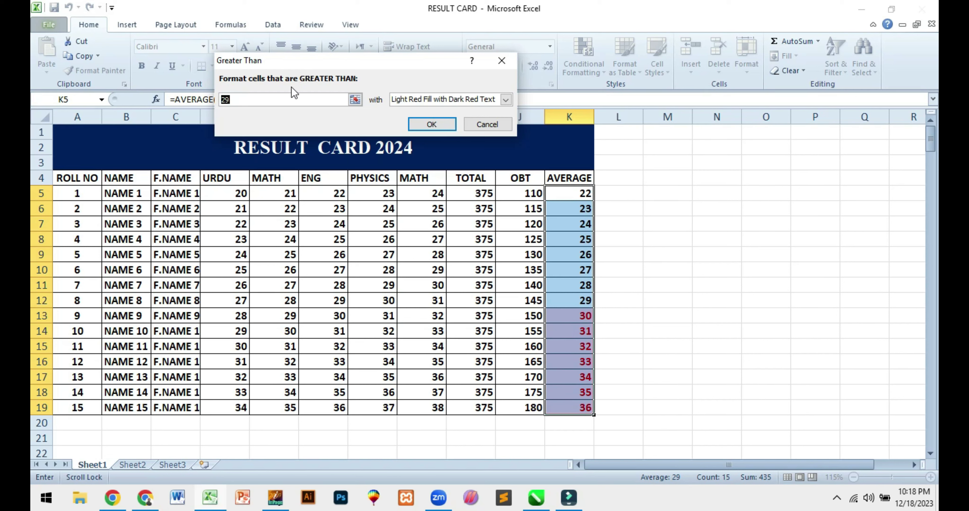
key(BackSpace)
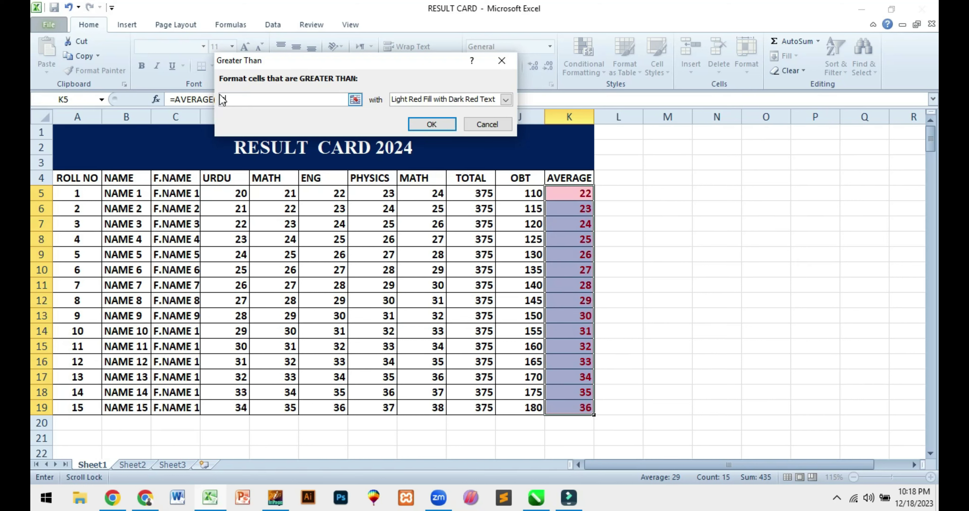
text(33)
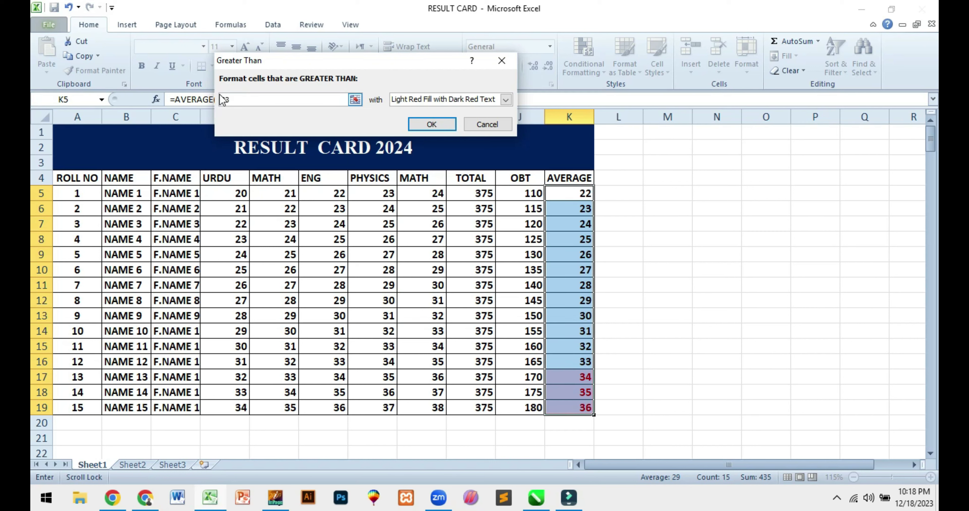
drag(247, 97, 193, 90)
click(431, 124)
click(662, 225)
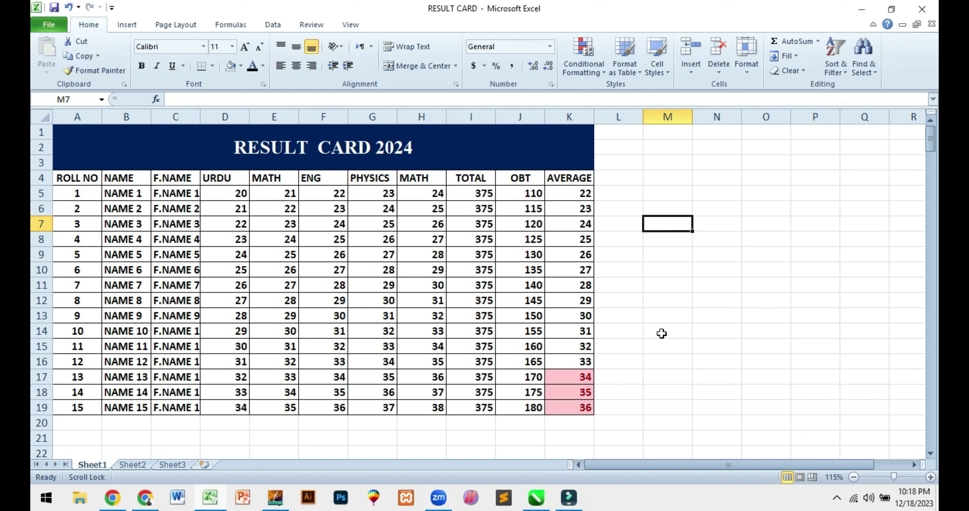
click(574, 237)
Enter trial averages 35 in K8, 42 in K12 and 28 in K17.
text(35)
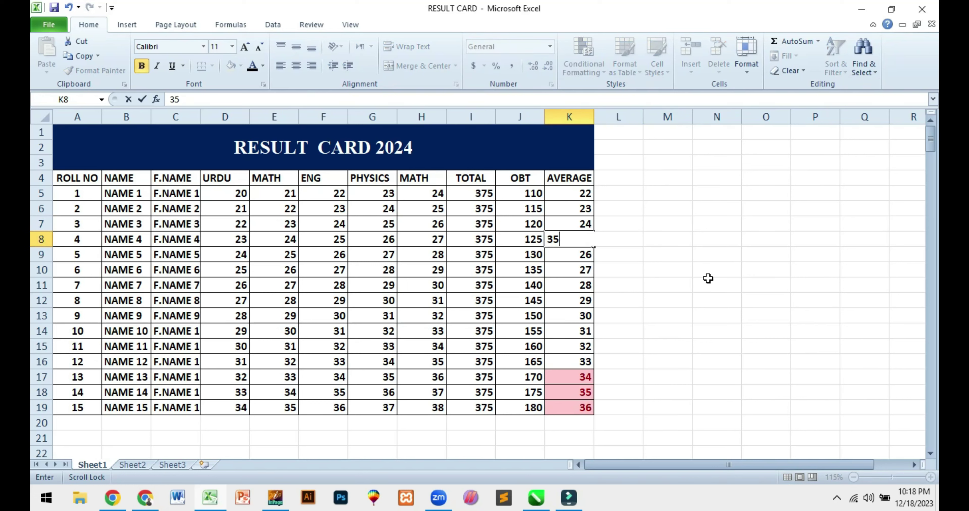
key(Return)
key(Down)
key(Down)
key(Down)
text(4)
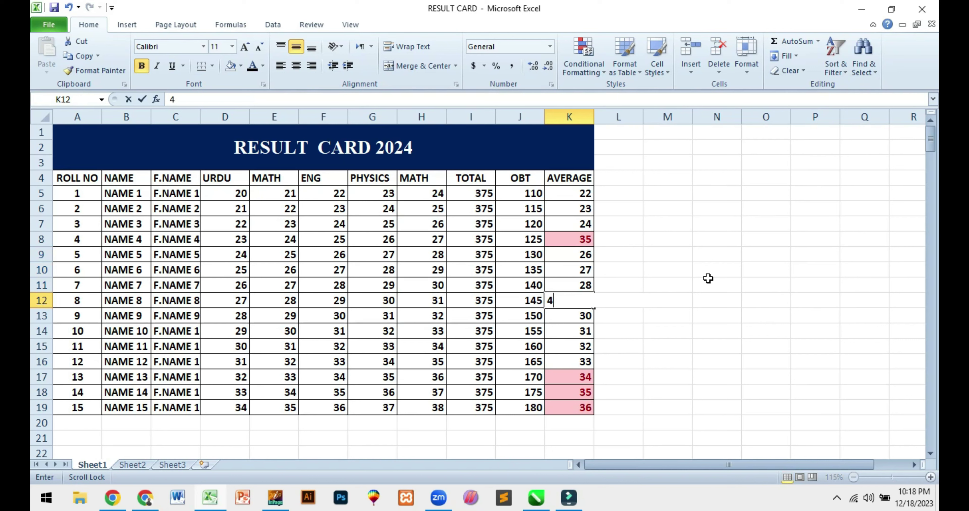
text(2)
key(Return)
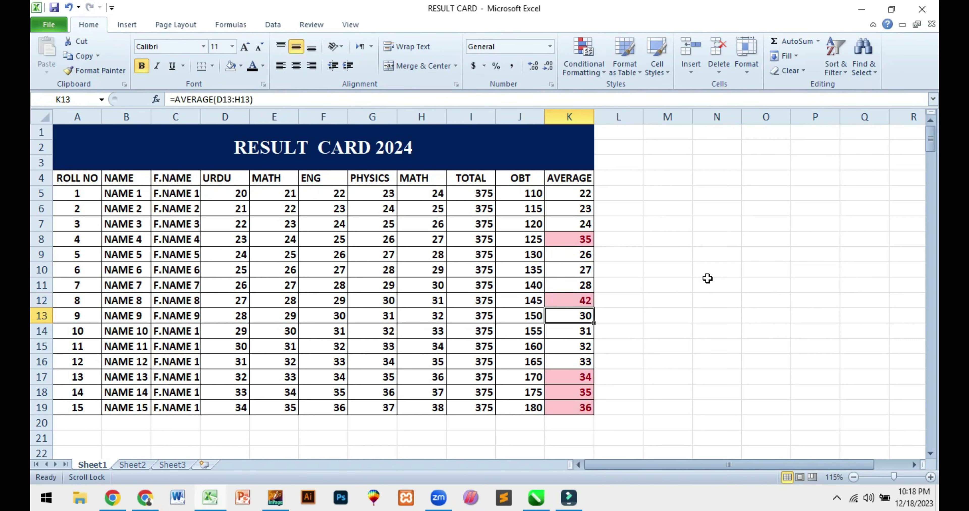
click(583, 381)
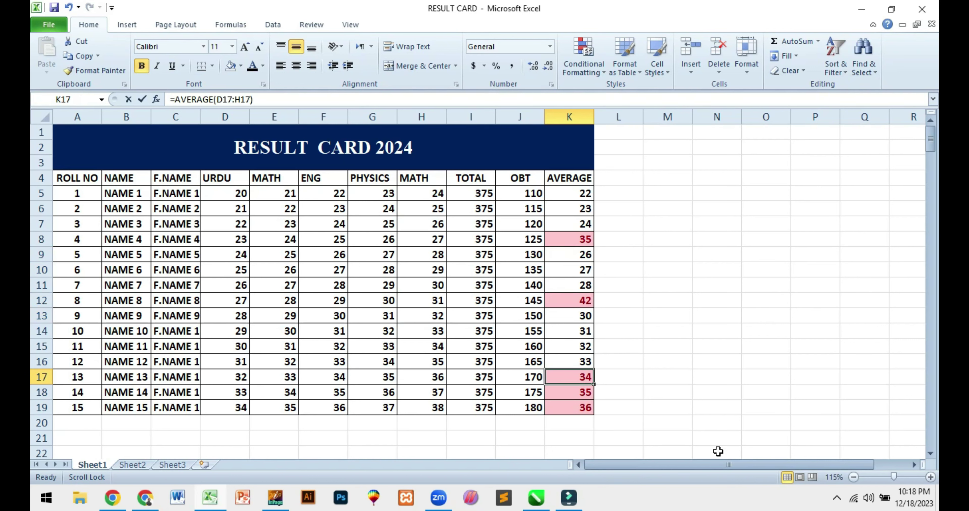
text(28)
key(Return)
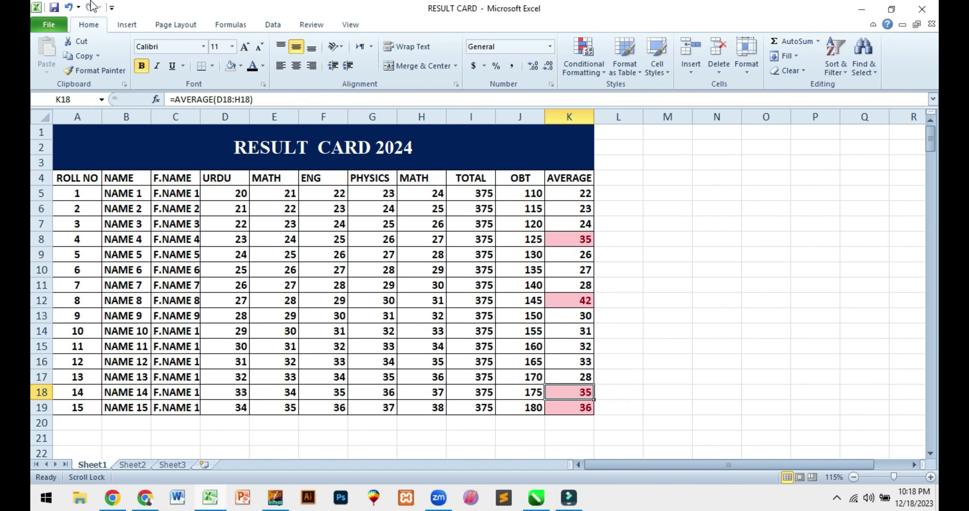
Undo the trial entries and the highlight rule, restoring the original averages 22–36.
click(69, 8)
click(69, 8)
click(69, 8)
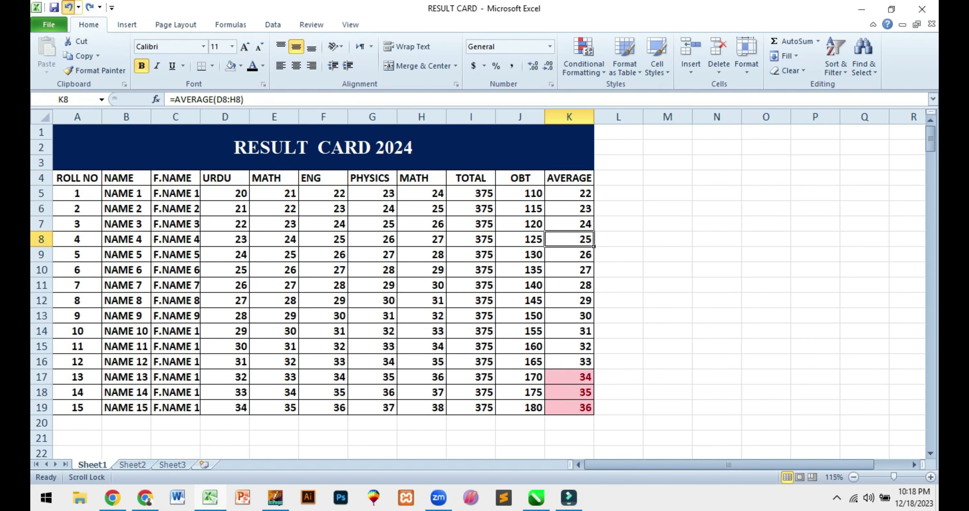
click(69, 8)
click(583, 49)
mouse_move(627, 94)
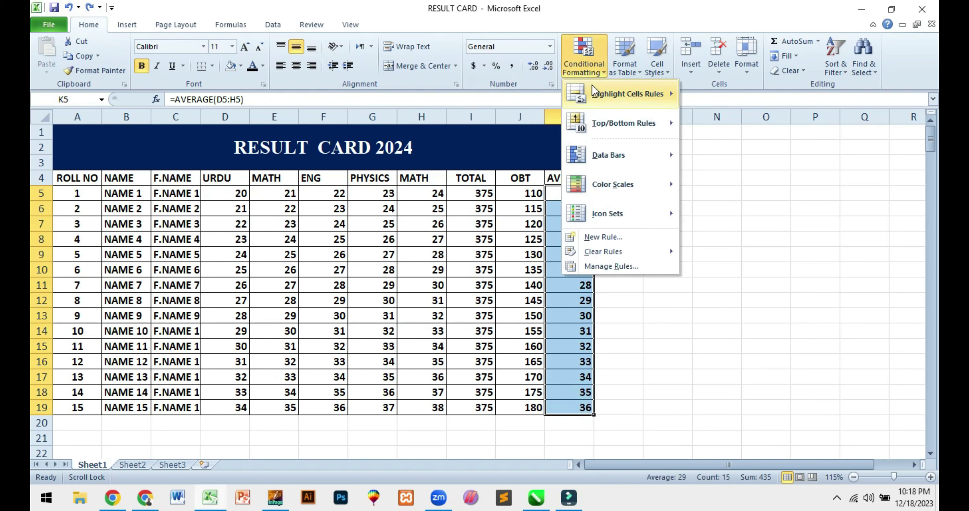
Add a Greater Than 10000 red highlight rule to the averages.
click(729, 108)
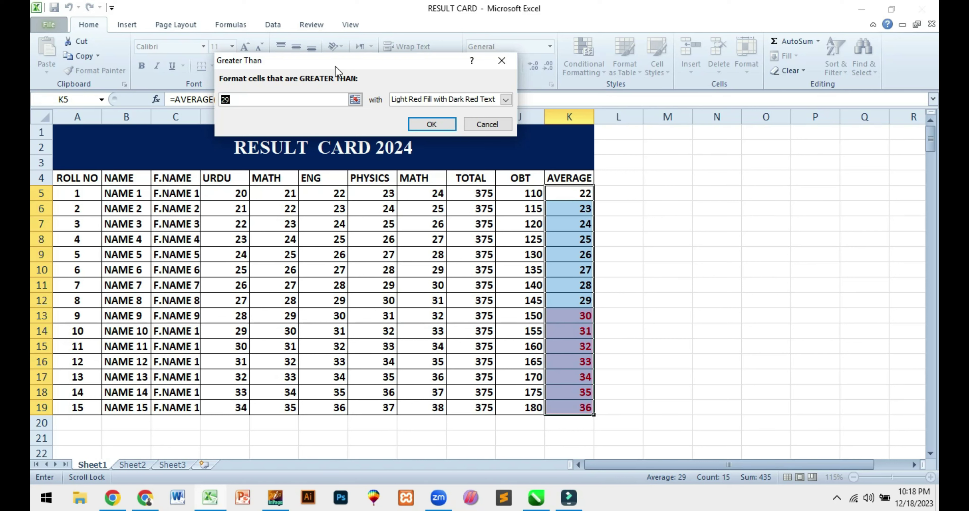
text(1)
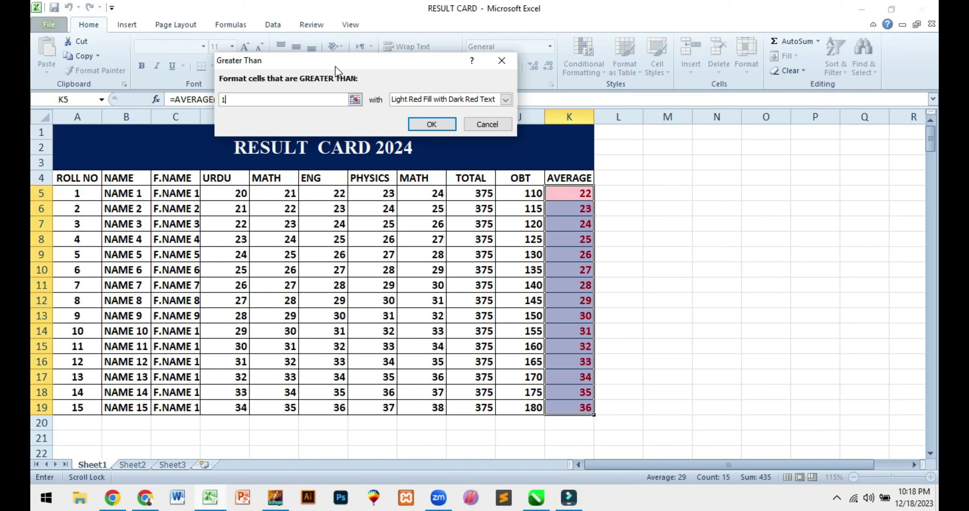
text(0000)
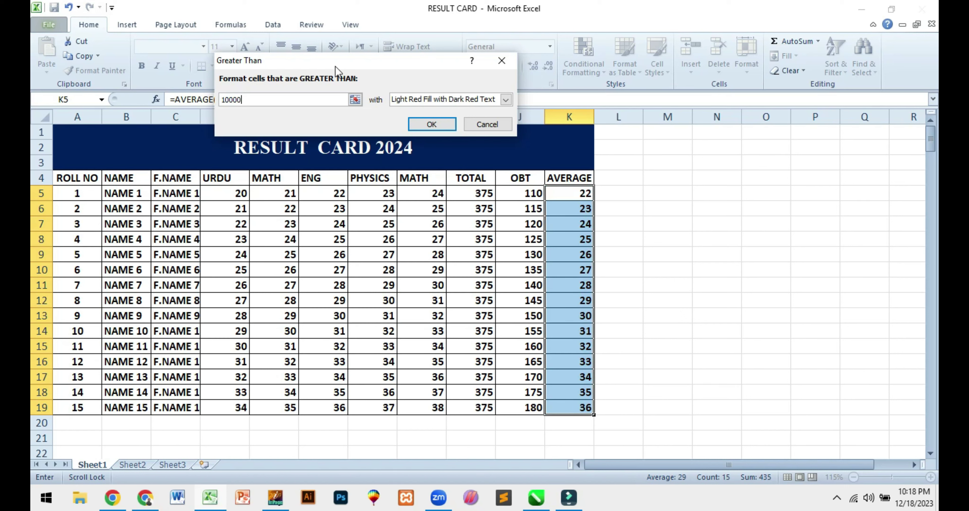
key(Return)
Test the rule with 250000 in K11, then undo so K11 shows 28.
click(568, 291)
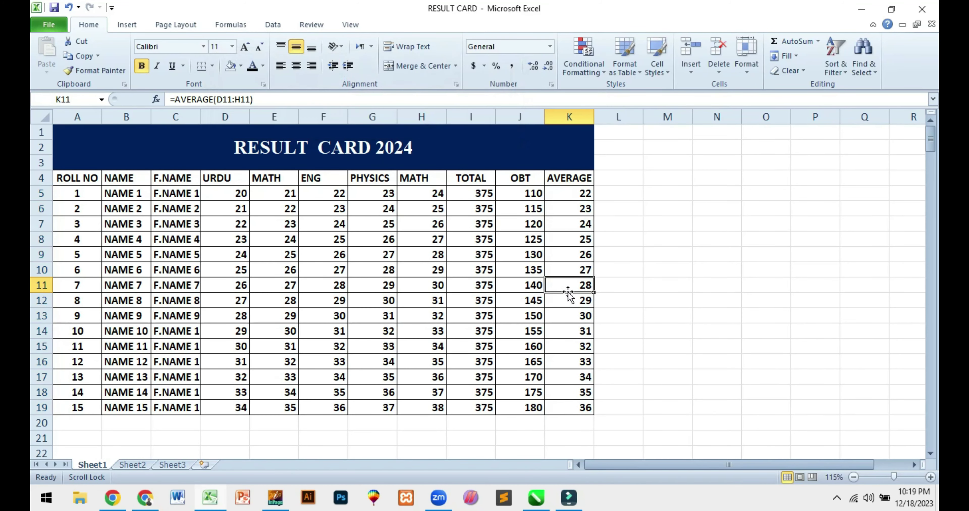
text(250000)
key(Return)
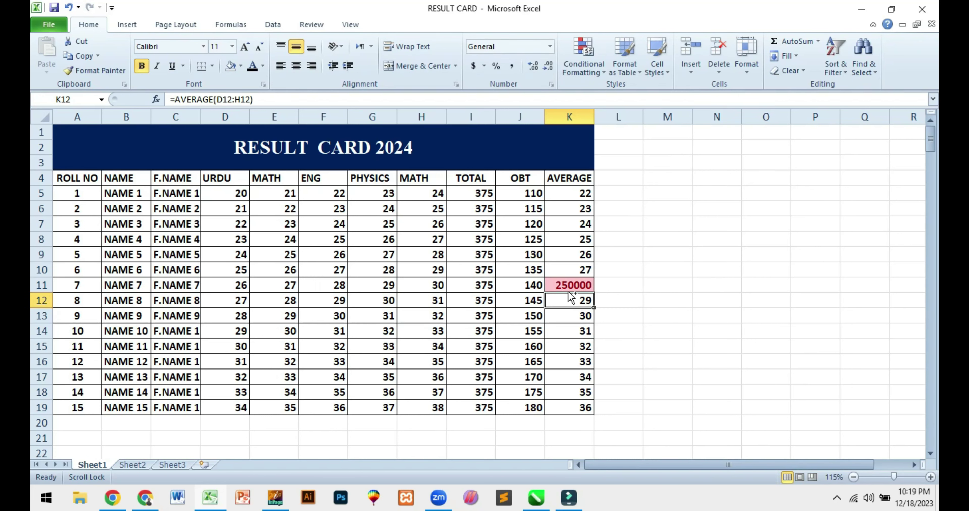
key(ctrl+z)
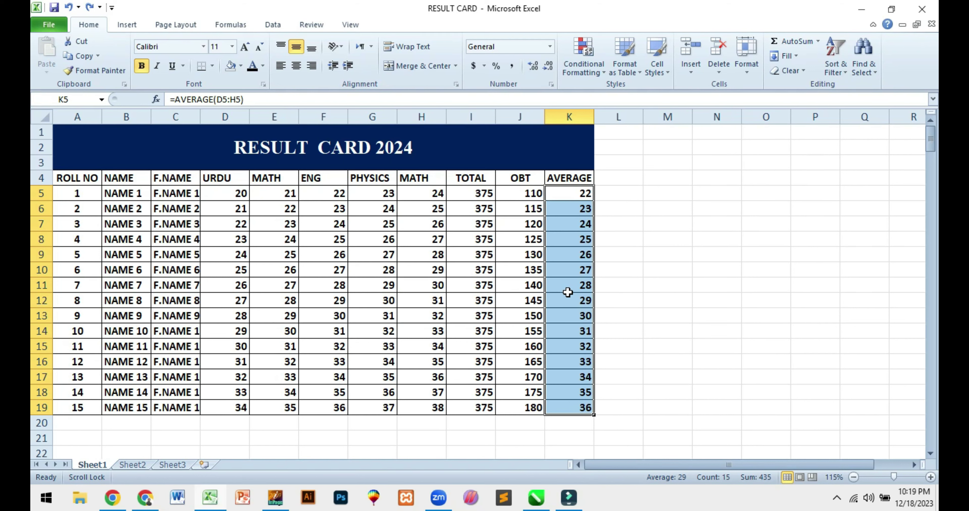
click(583, 67)
mouse_move(626, 93)
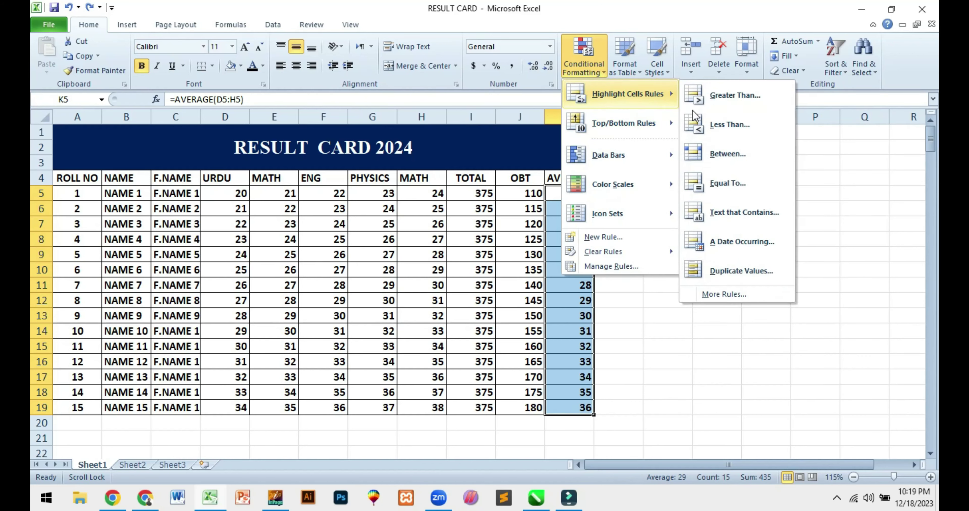
click(709, 124)
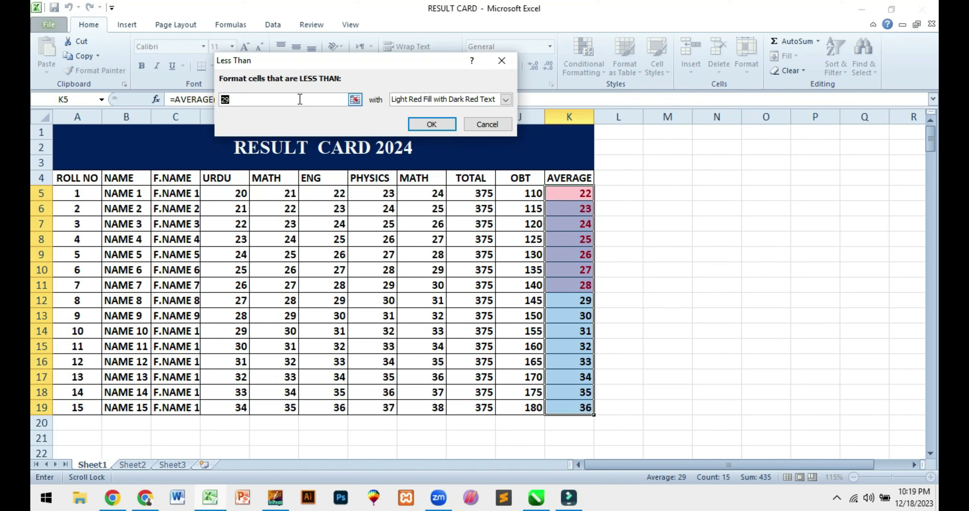
text(3)
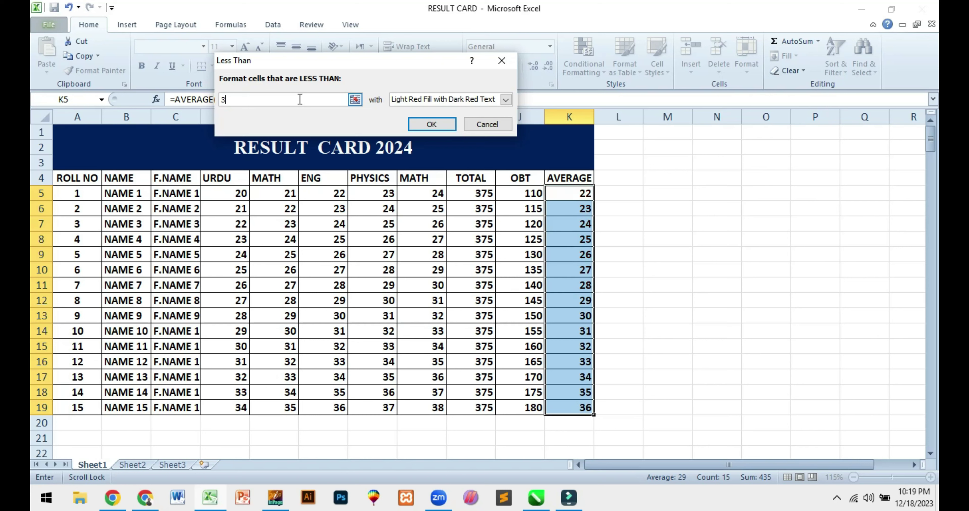
text(3)
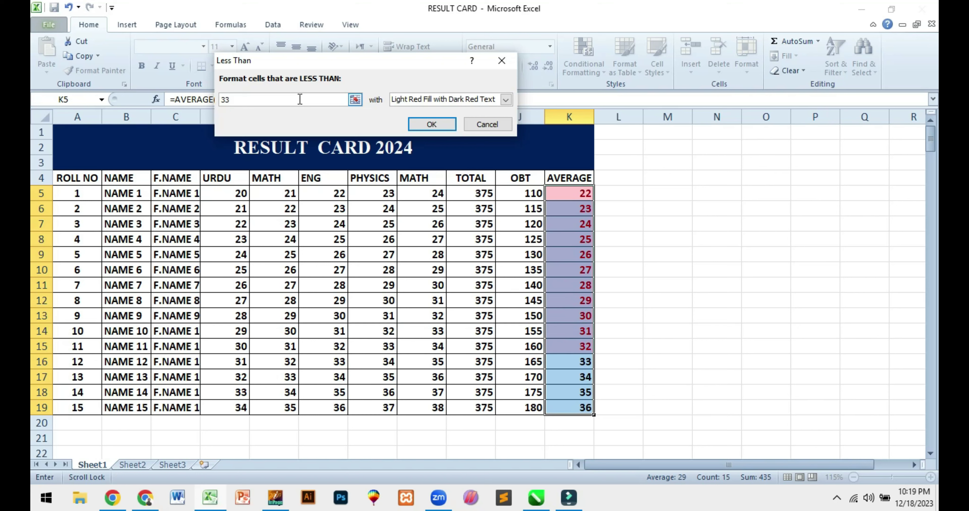
key(BackSpace)
key(BackSpace)
text(25000)
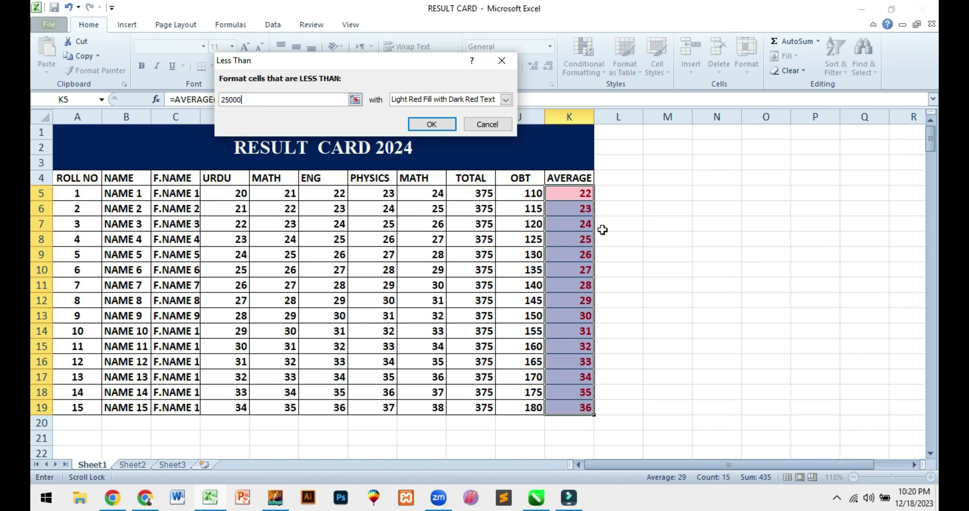
click(487, 124)
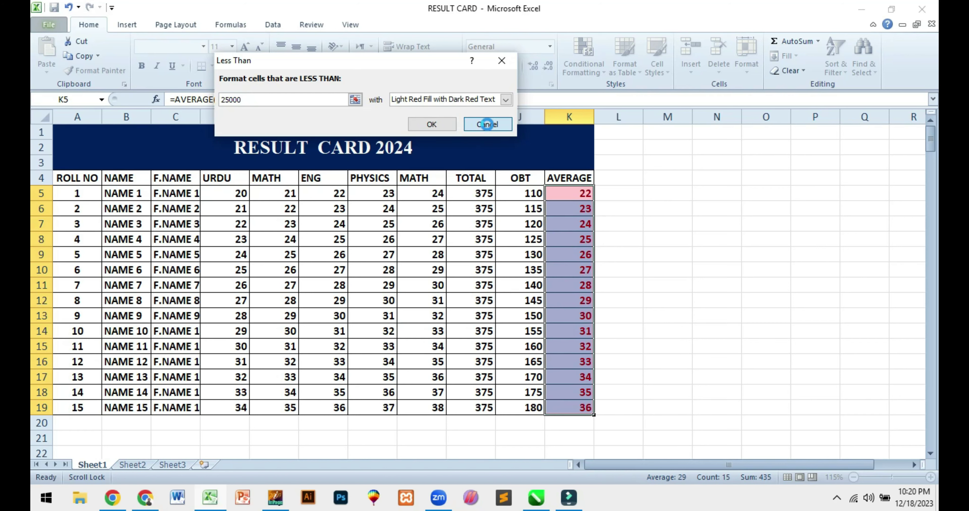
click(701, 207)
click(582, 70)
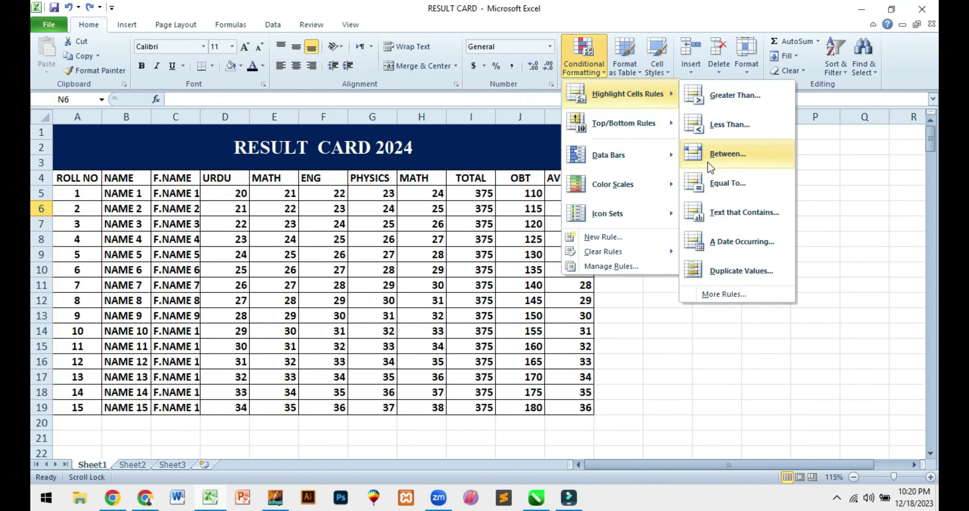
click(730, 162)
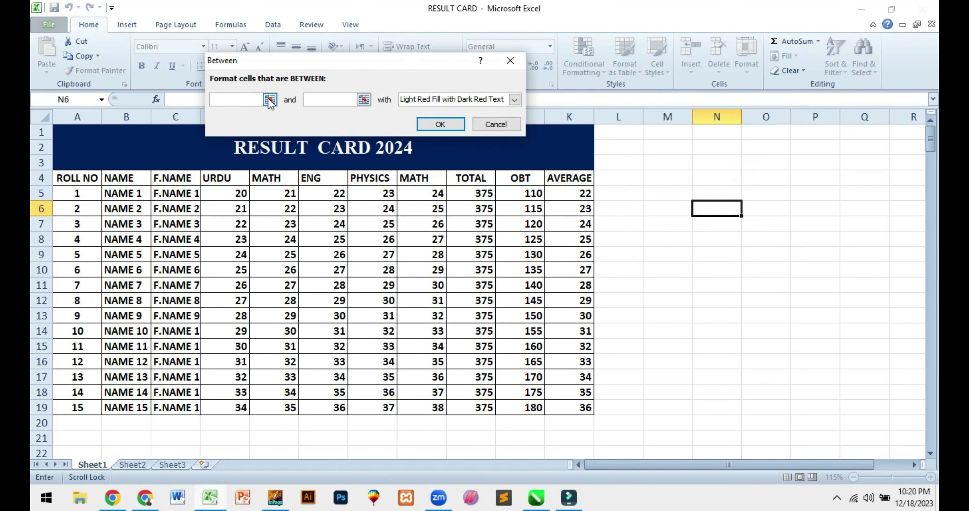
text(19)
key(Tab)
text(29)
click(491, 129)
drag(566, 192, 575, 407)
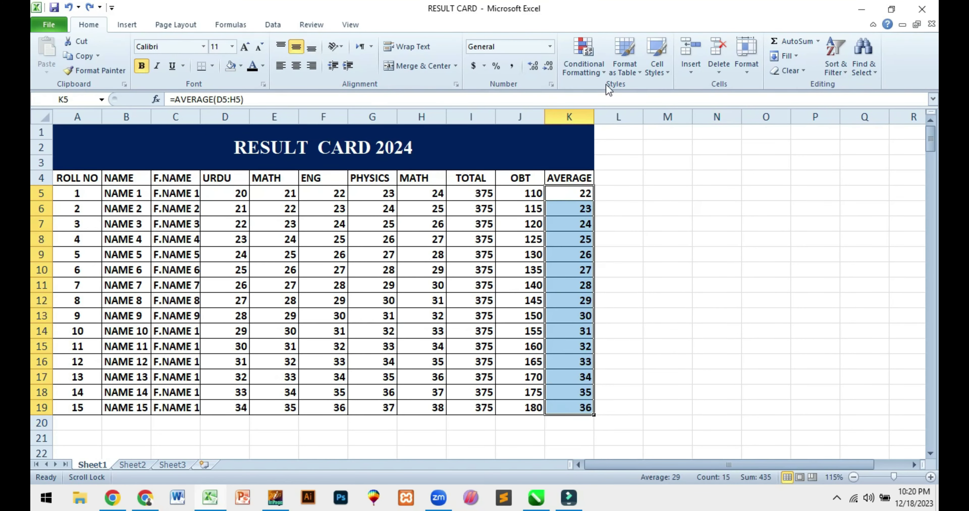
click(583, 64)
mouse_move(626, 94)
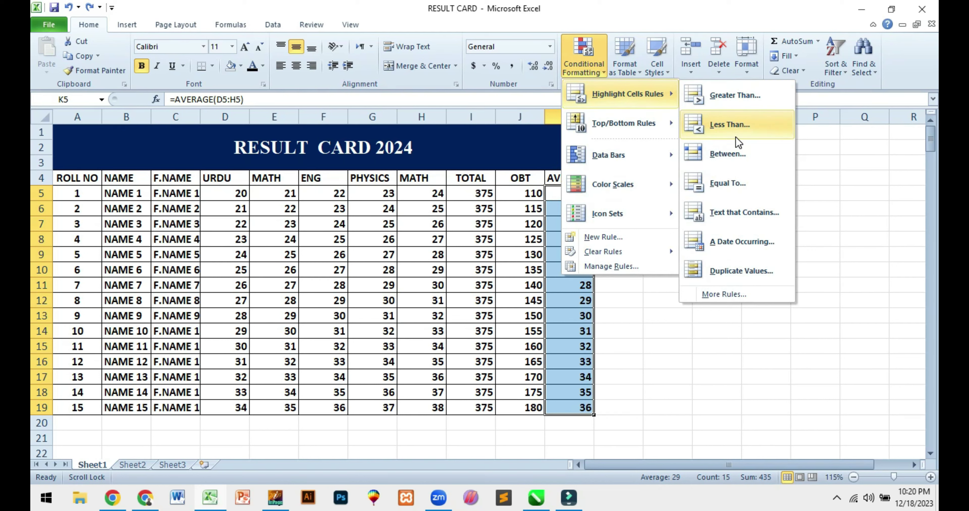
click(717, 158)
text(1)
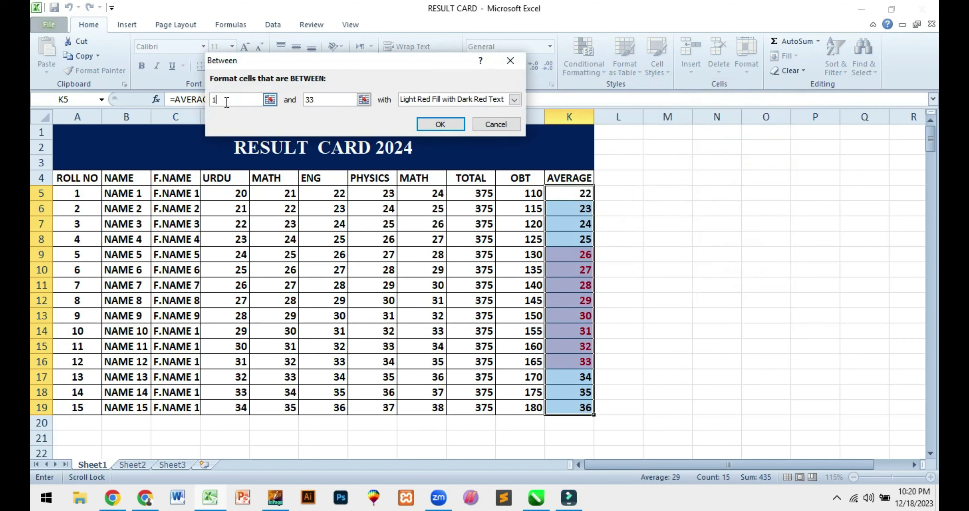
text(9)
key(Tab)
text(29)
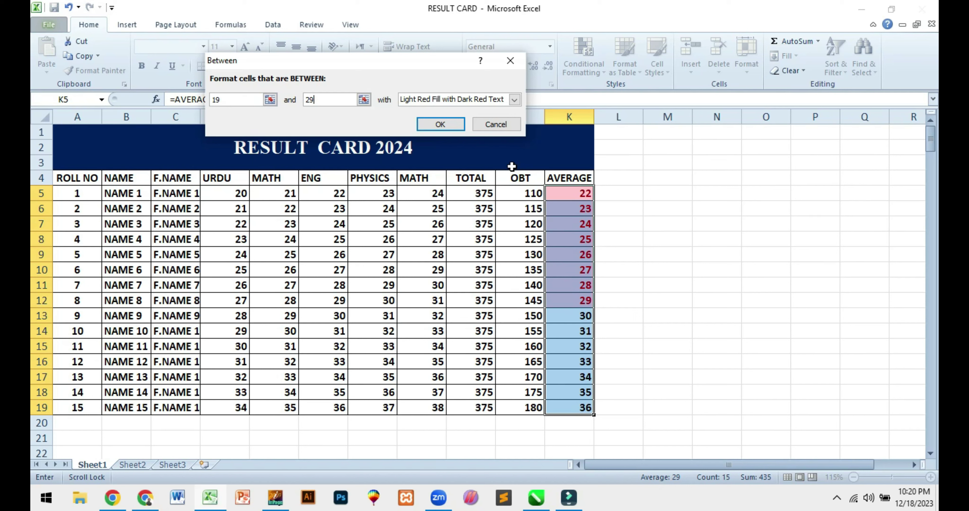
click(448, 127)
click(571, 326)
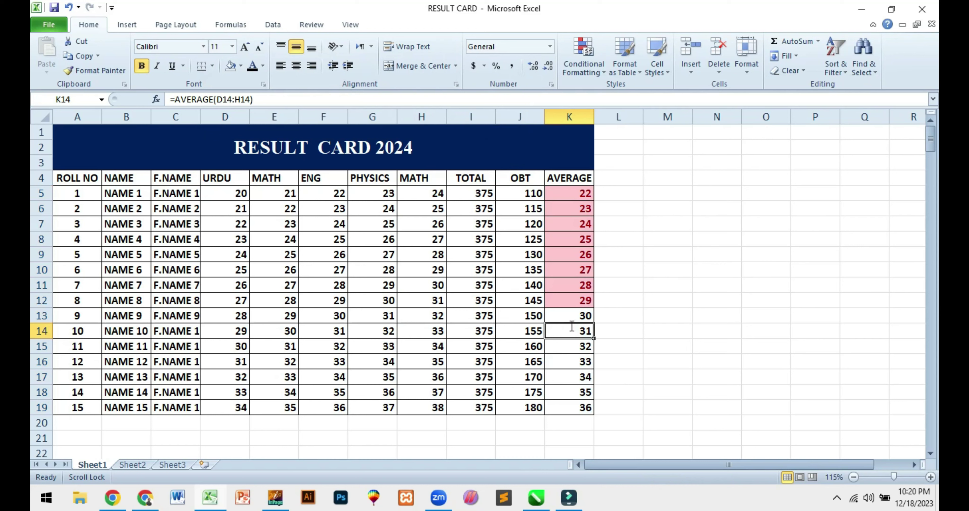
text(25)
key(Return)
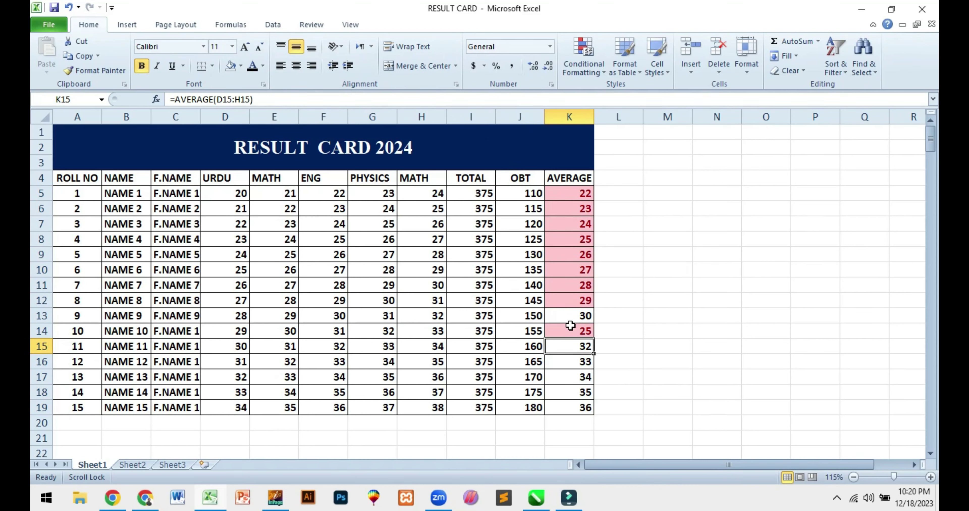
key(ctrl+z)
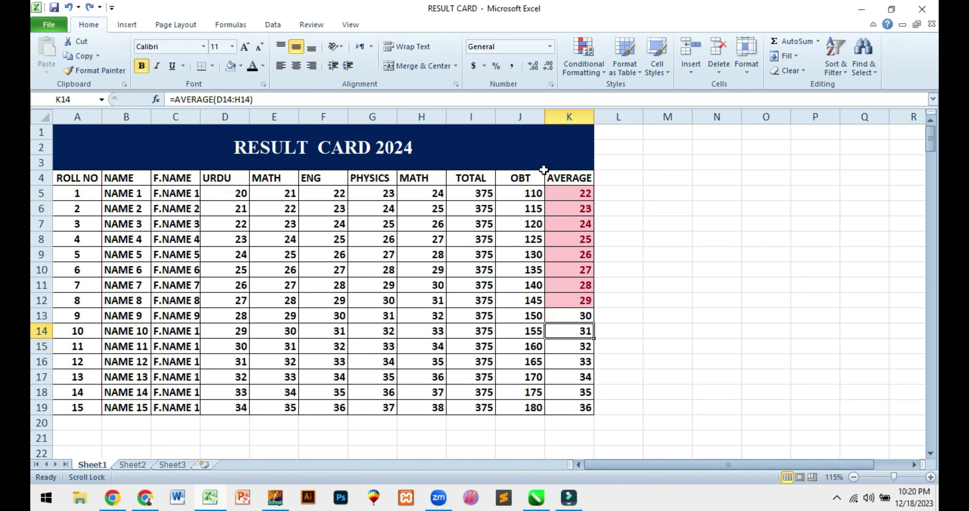
key(ctrl+z)
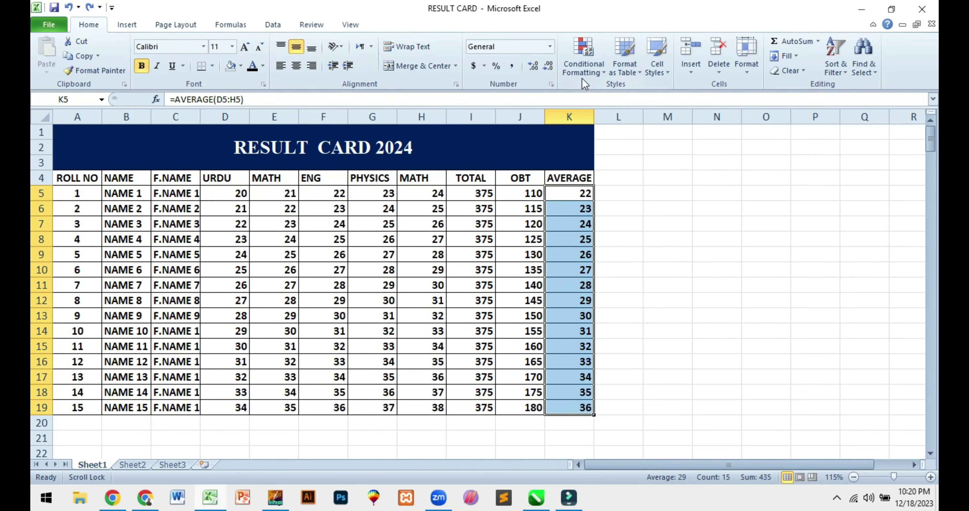
Try an Equal To highlight rule with values 35 and 55, then cancel it unapplied.
click(584, 70)
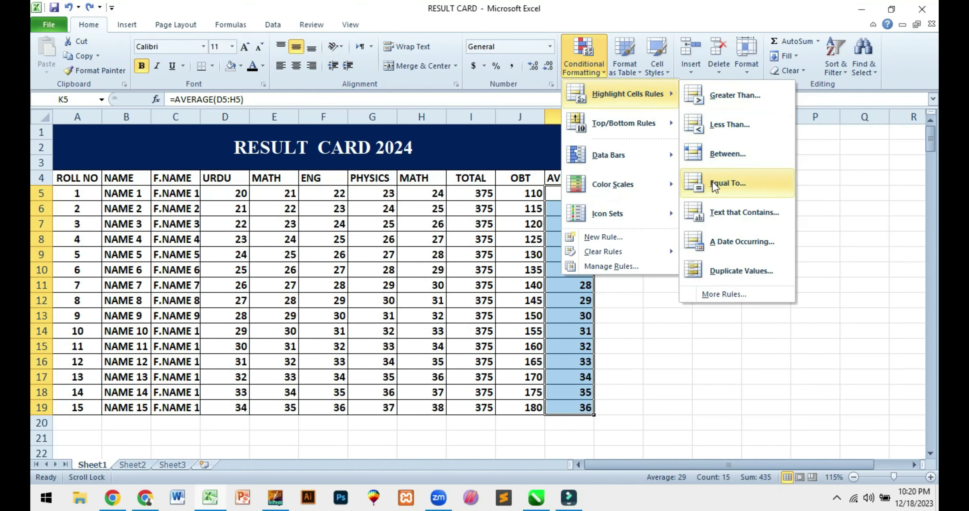
click(728, 183)
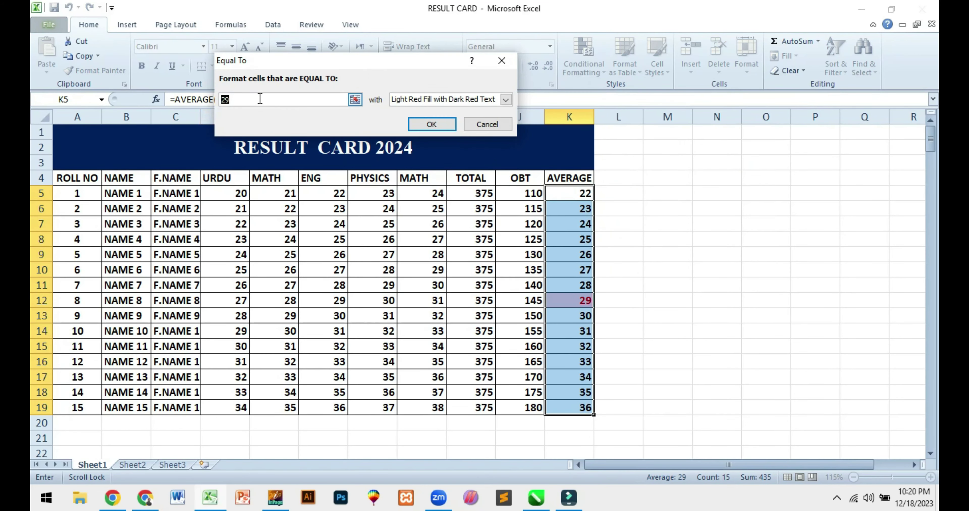
text(35)
key(BackSpace)
key(BackSpace)
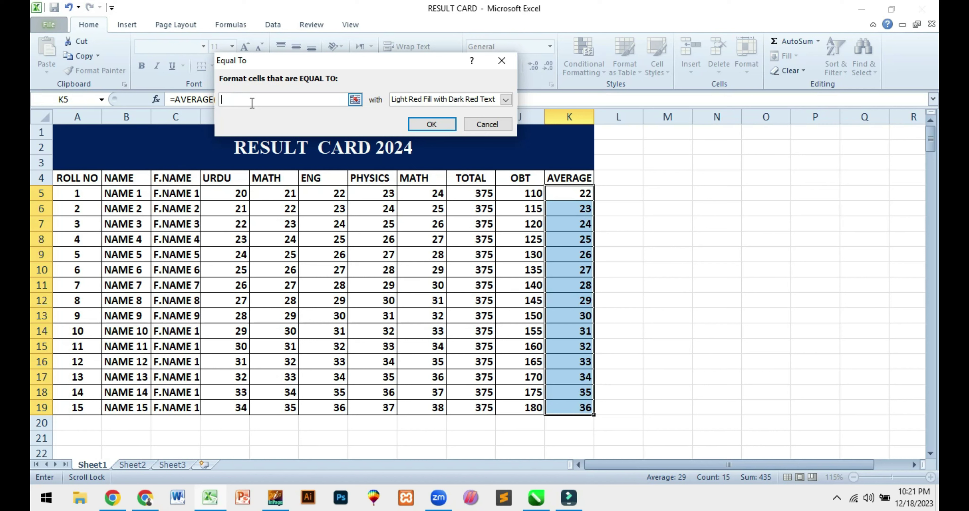
text(55)
key(BackSpace)
key(BackSpace)
key(Escape)
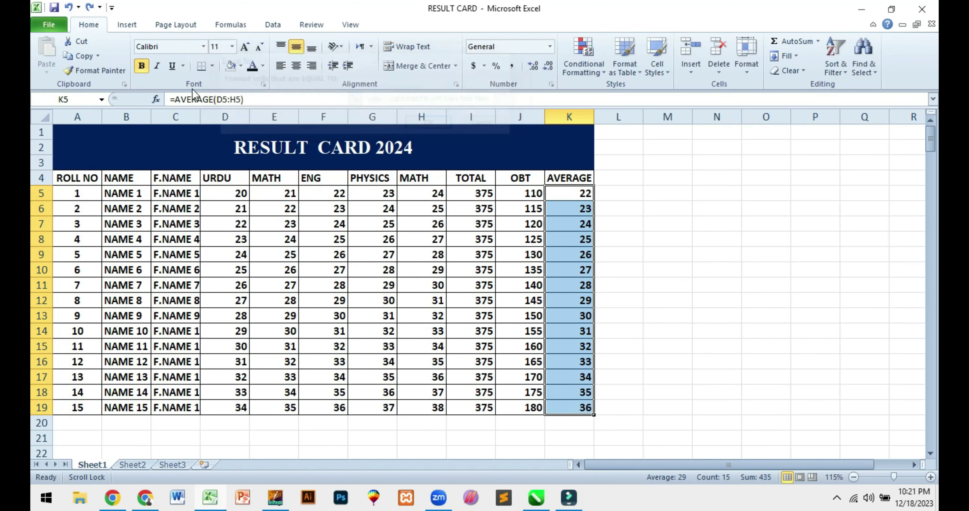
click(569, 76)
mouse_move(626, 94)
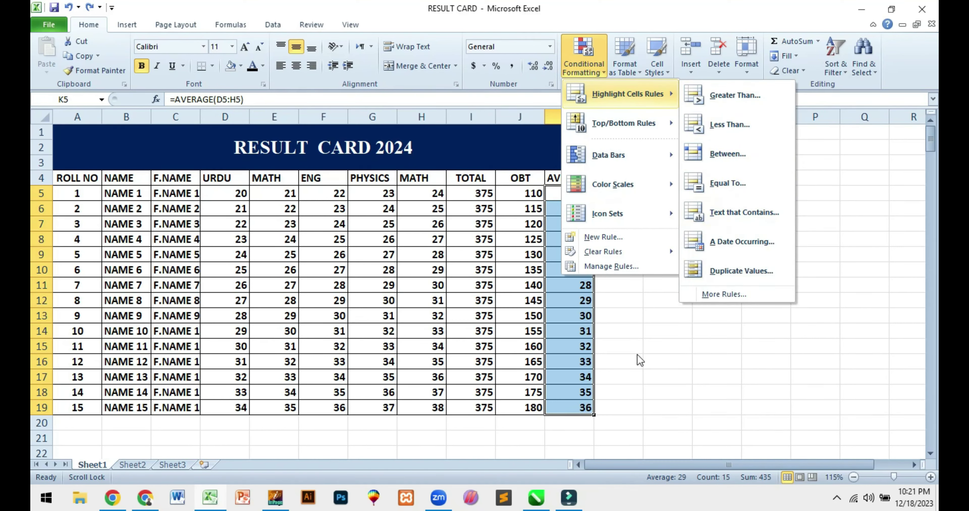
click(573, 306)
text(BITS)
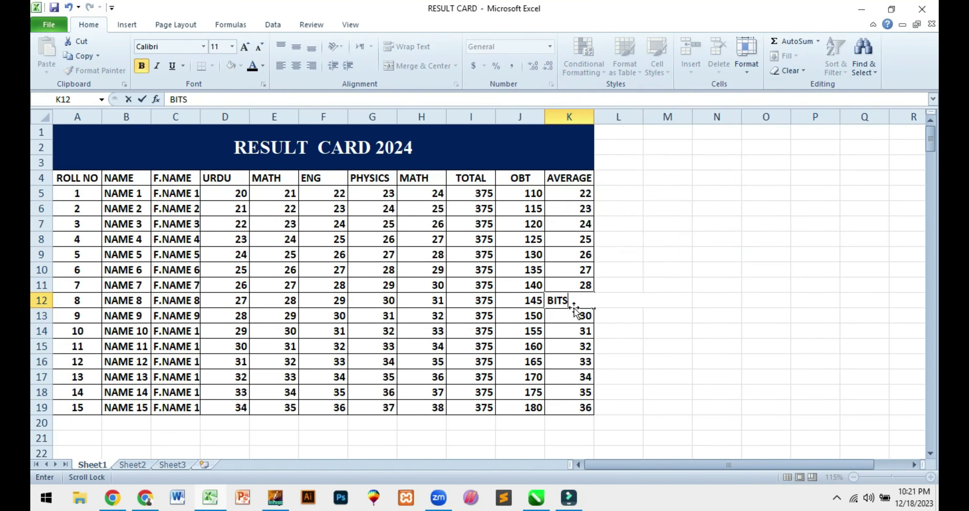
key(Return)
drag(568, 193, 558, 404)
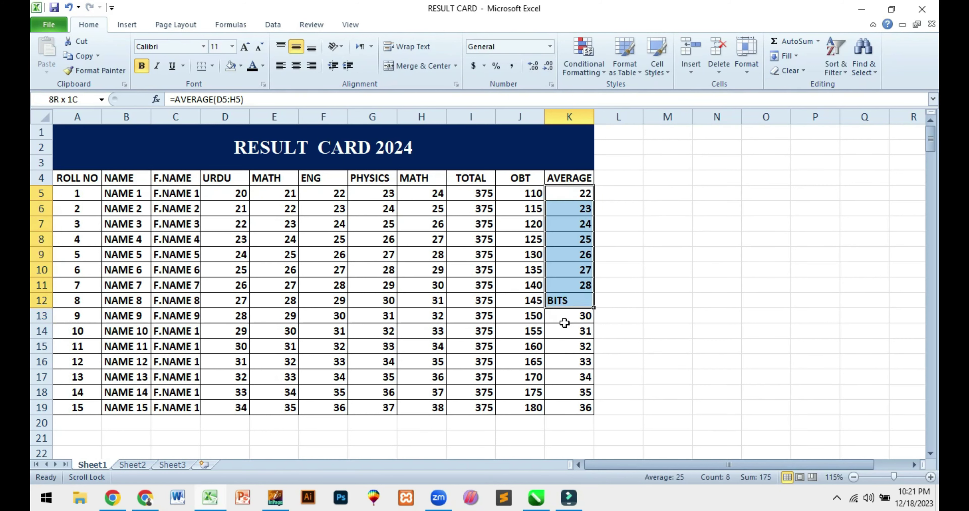
click(602, 74)
mouse_move(626, 94)
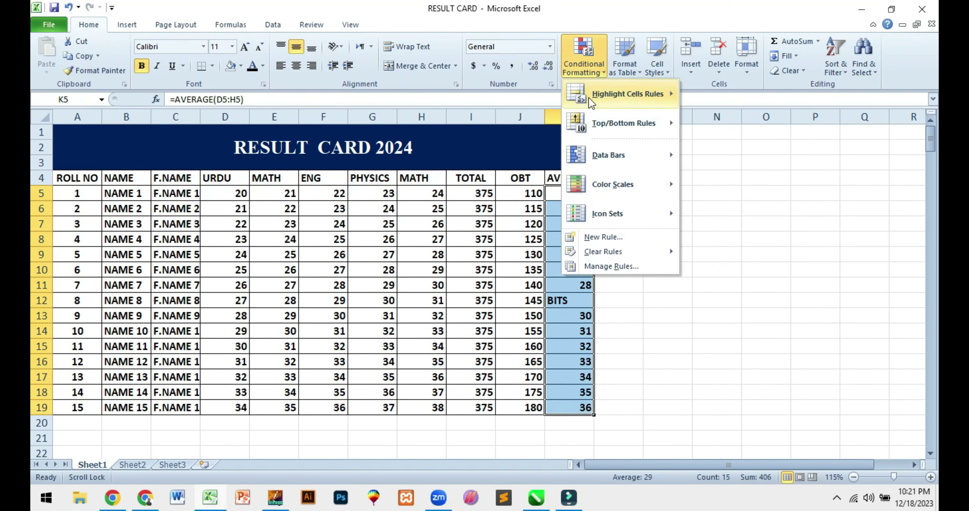
click(755, 207)
text(BITS)
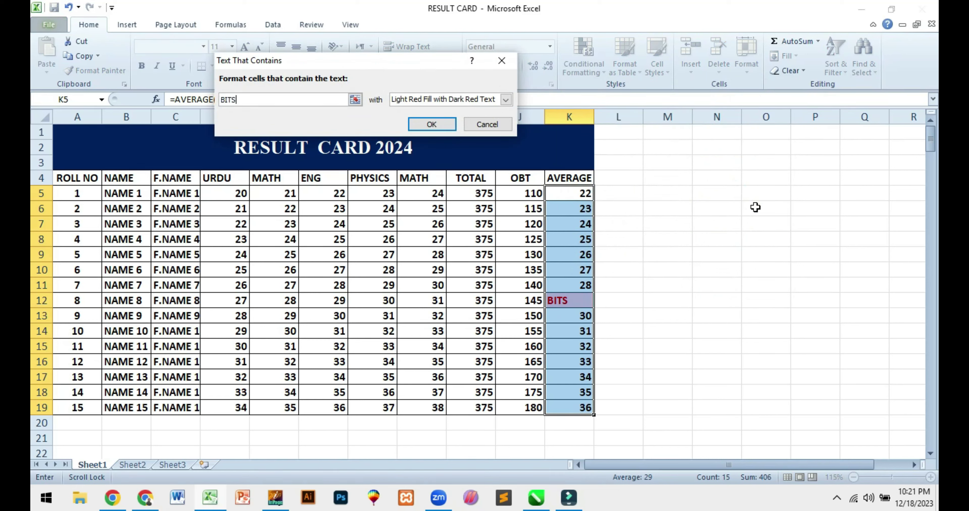
key(Escape)
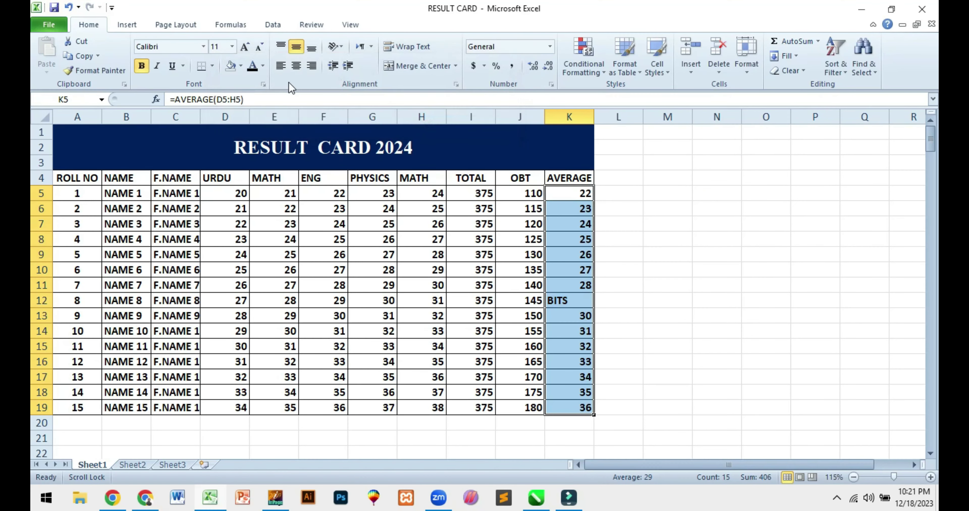
key(ctrl+z)
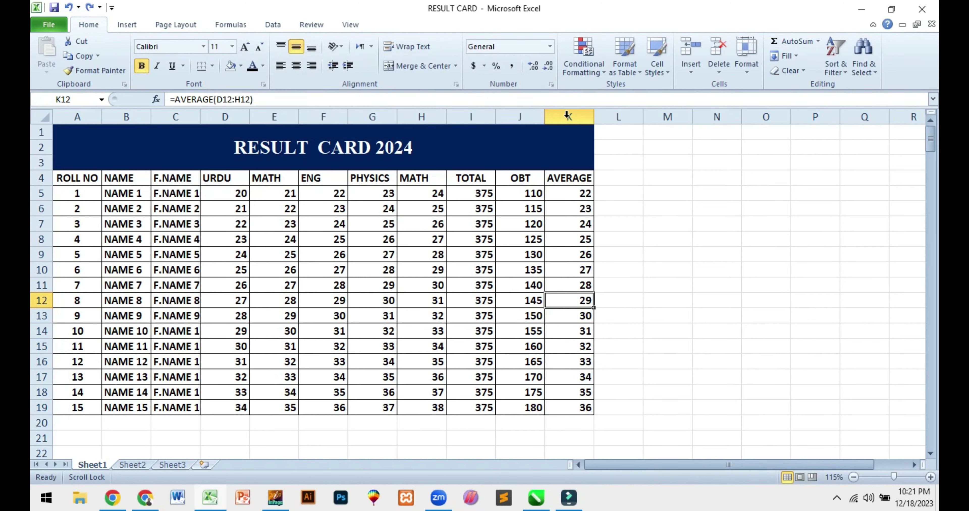
key(ctrl+z)
click(642, 270)
drag(631, 316, 638, 349)
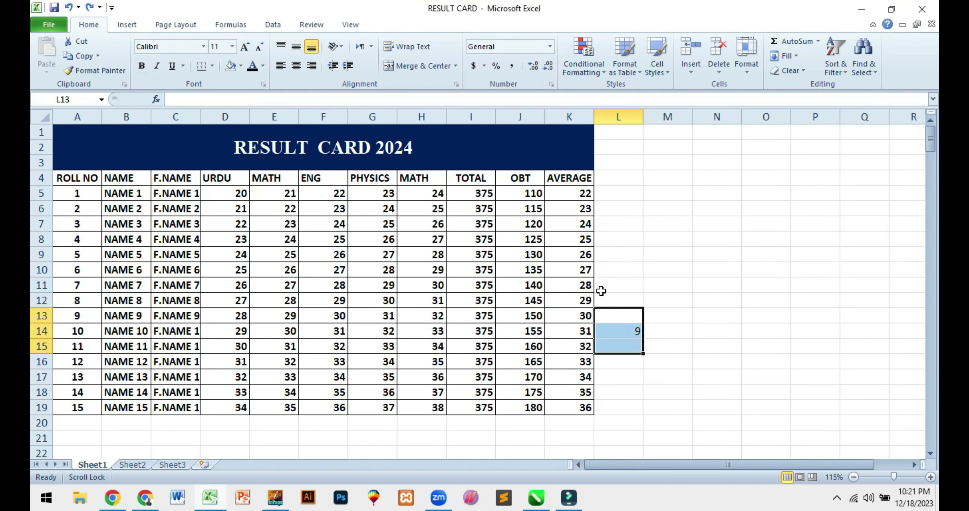
drag(572, 191, 579, 408)
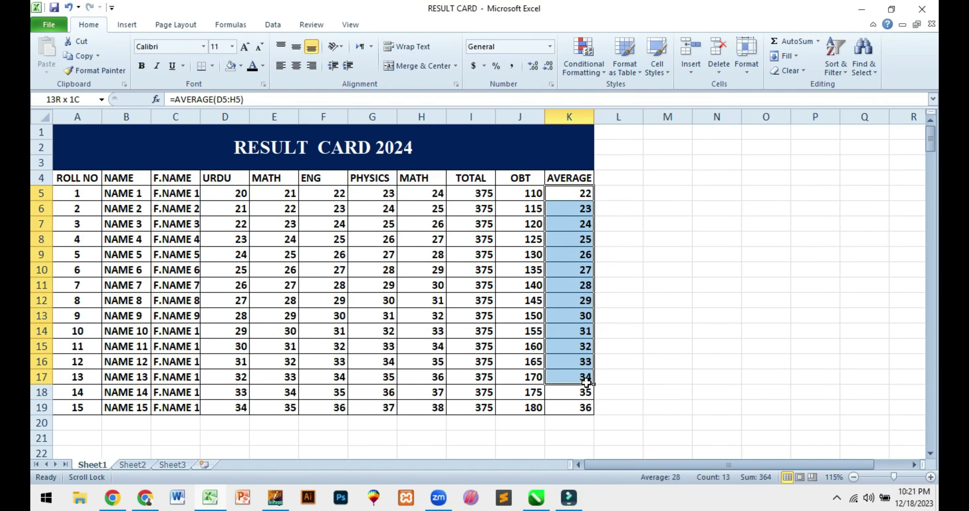
Preview the A Date Occurring and Duplicate Values rules, cancelling each.
click(584, 57)
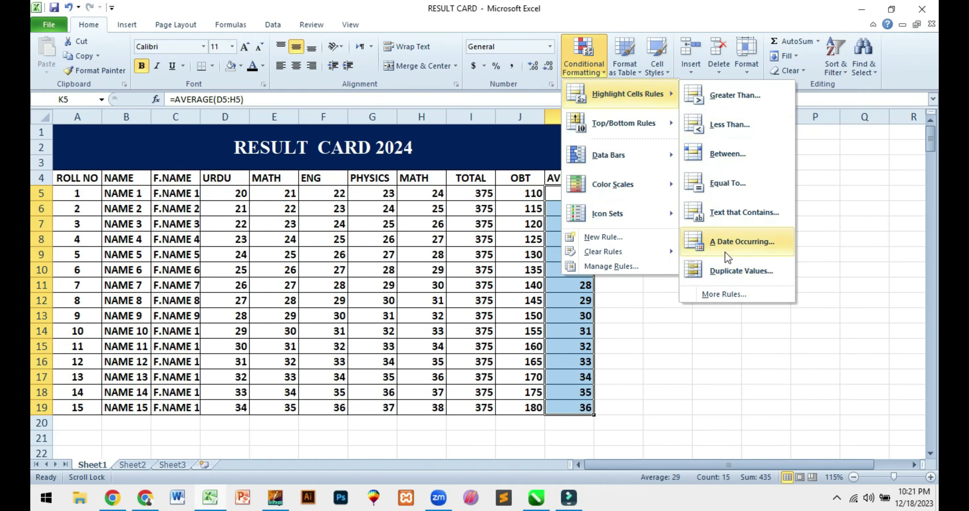
click(725, 253)
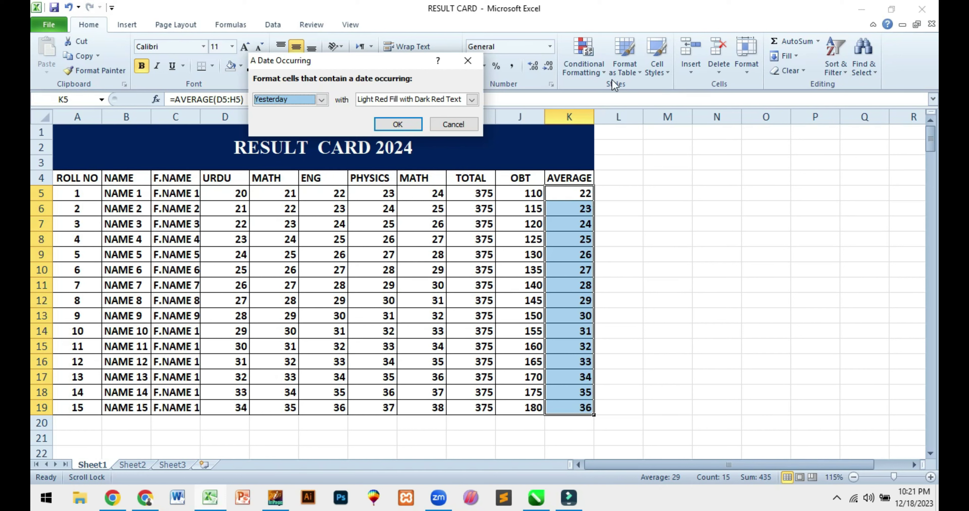
key(Escape)
click(587, 56)
mouse_move(627, 94)
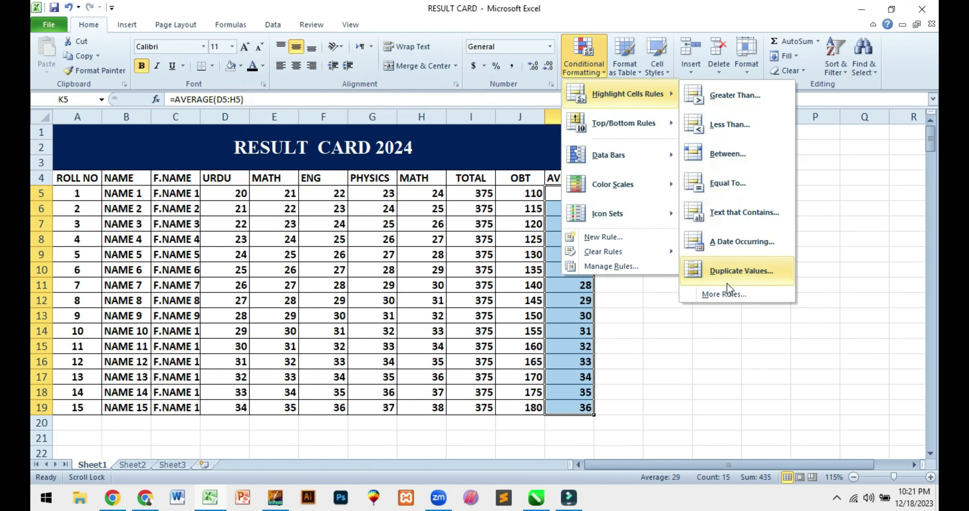
click(714, 279)
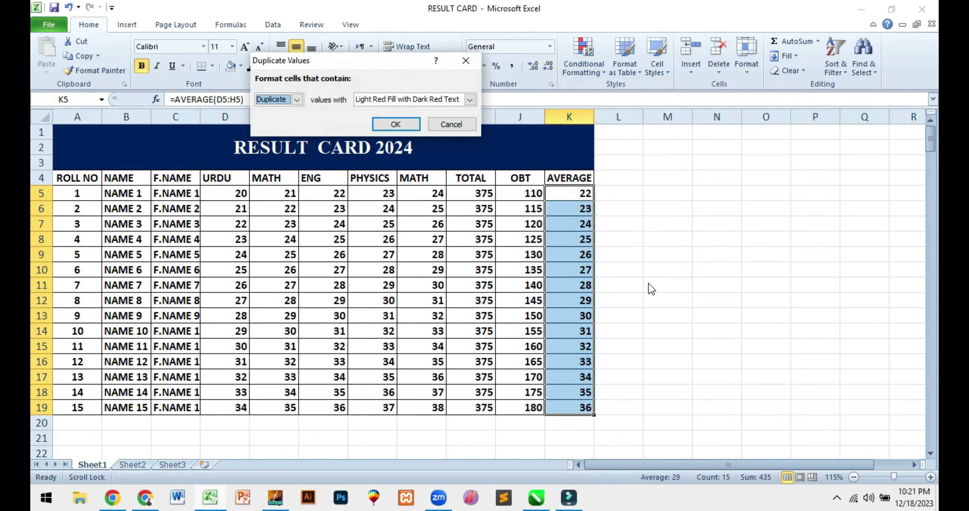
key(Escape)
Enter 29 in K16 to duplicate K12, then select K5:K19.
click(577, 301)
click(563, 356)
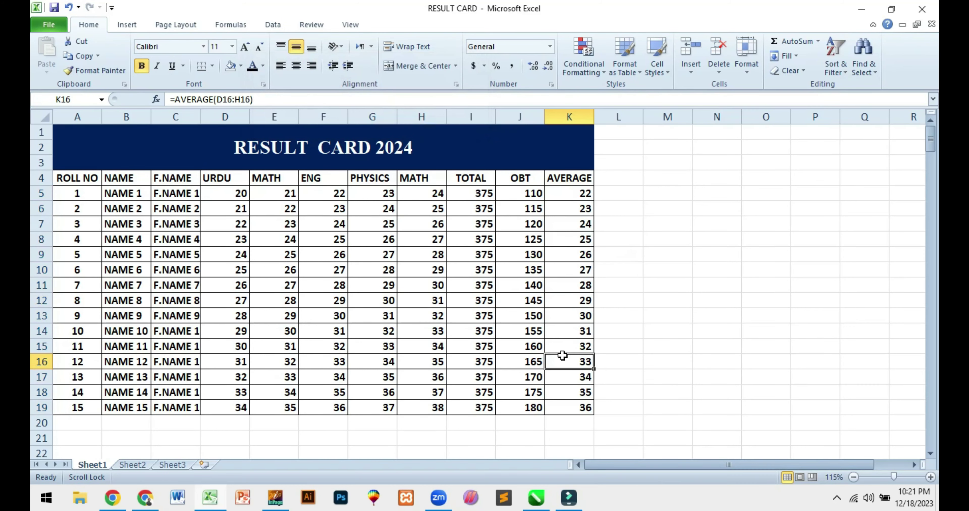
text(29)
key(Return)
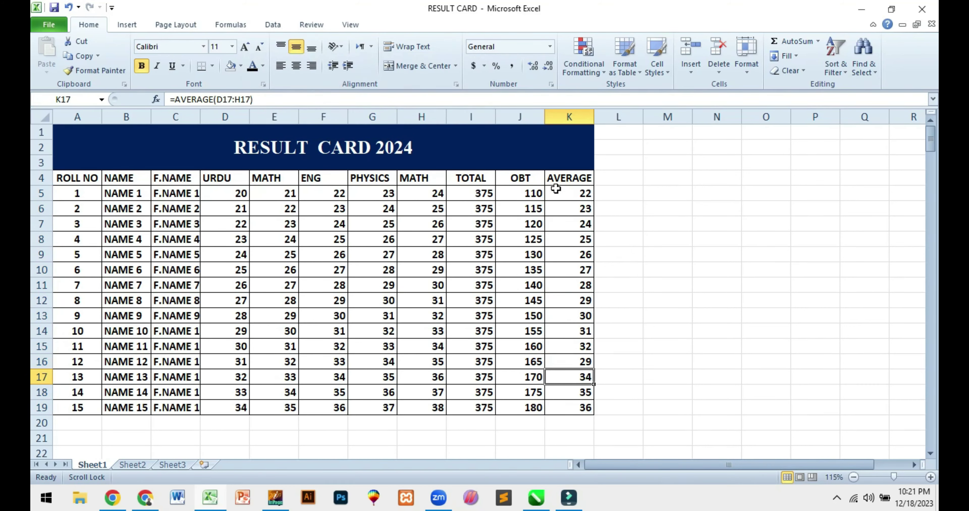
drag(566, 192, 574, 401)
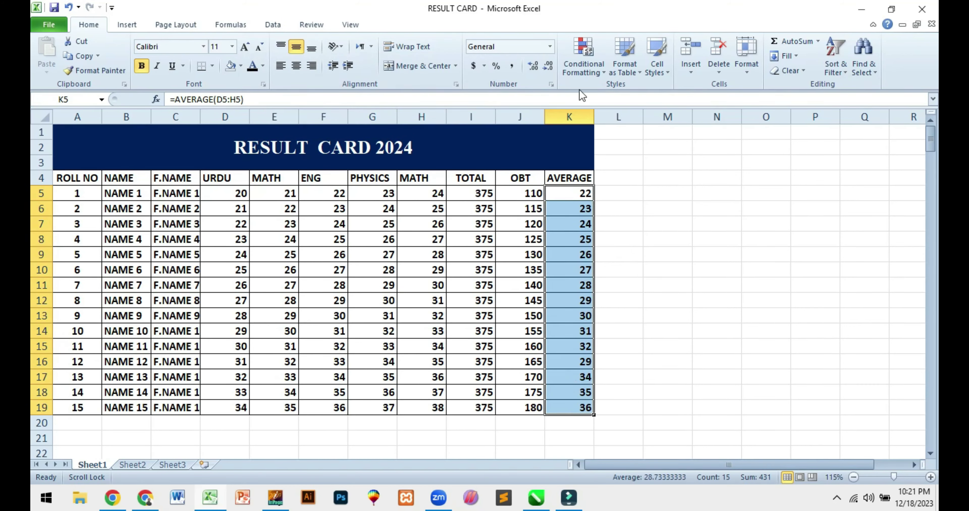
click(583, 56)
mouse_move(621, 94)
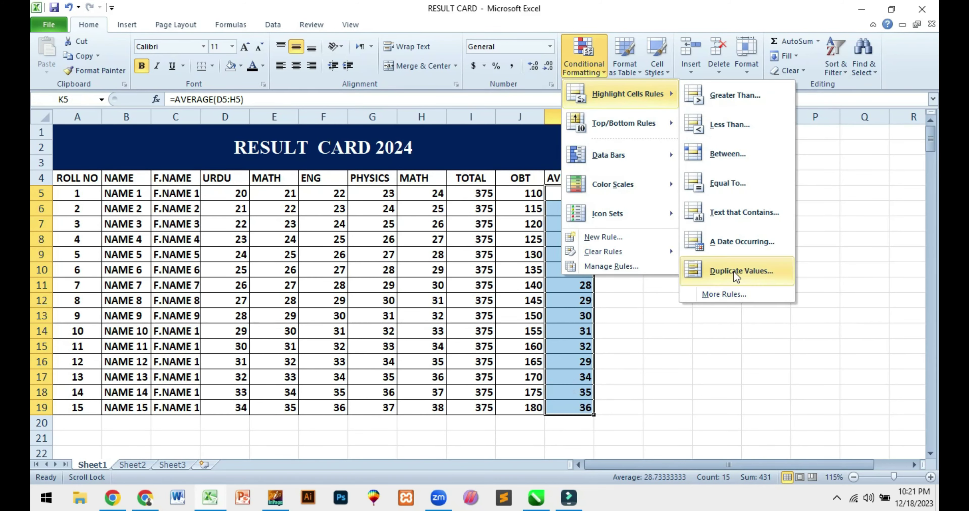
click(737, 270)
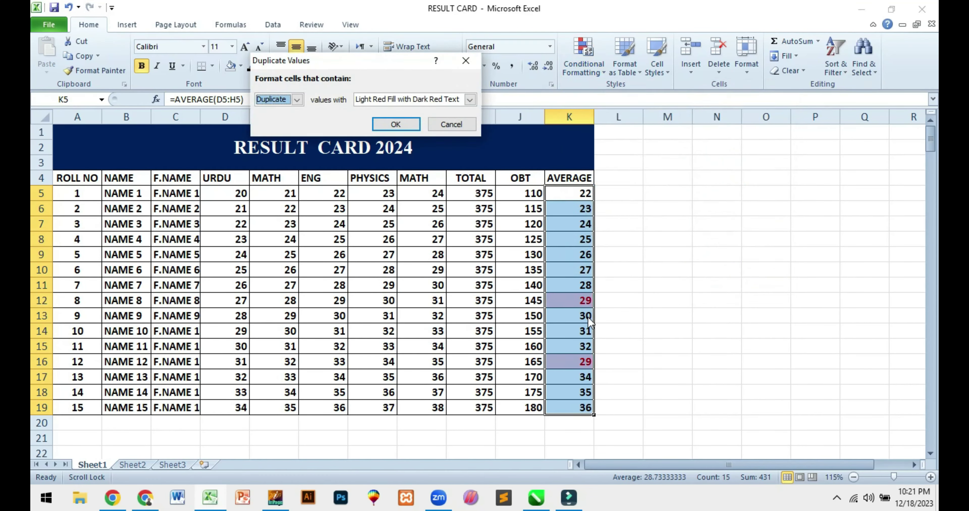
click(450, 126)
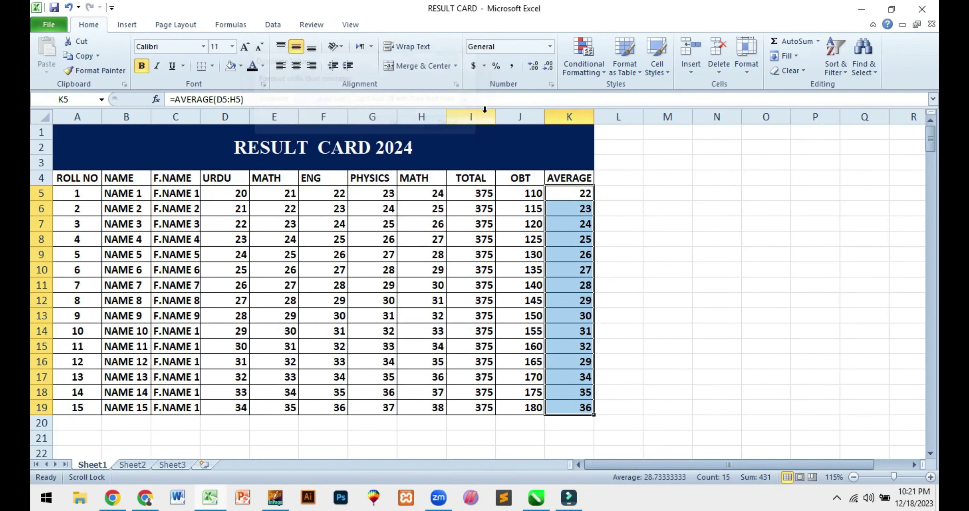
click(571, 76)
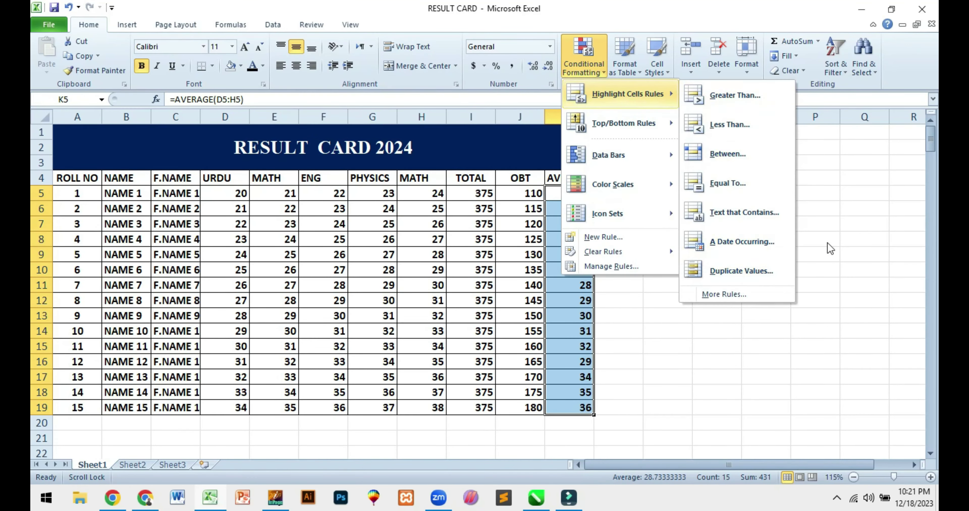
click(584, 56)
mouse_move(626, 94)
click(584, 56)
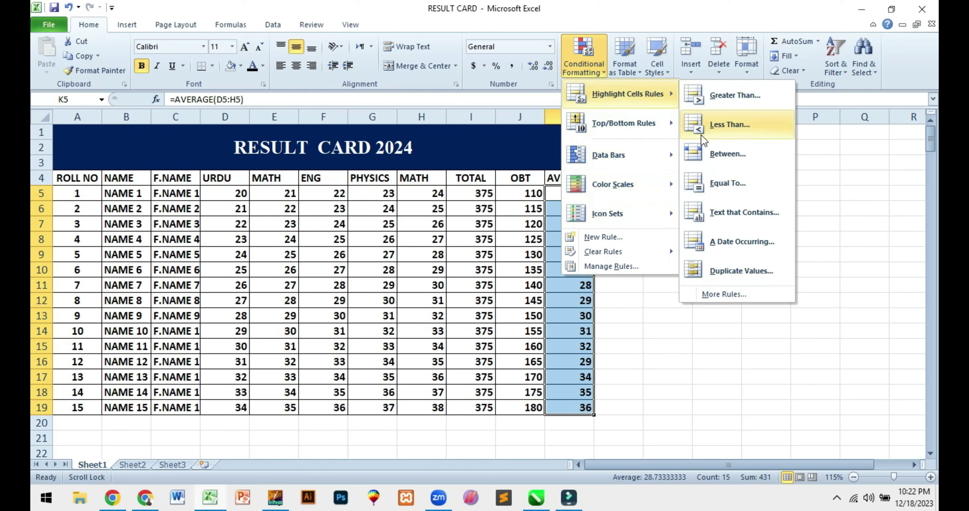
click(805, 169)
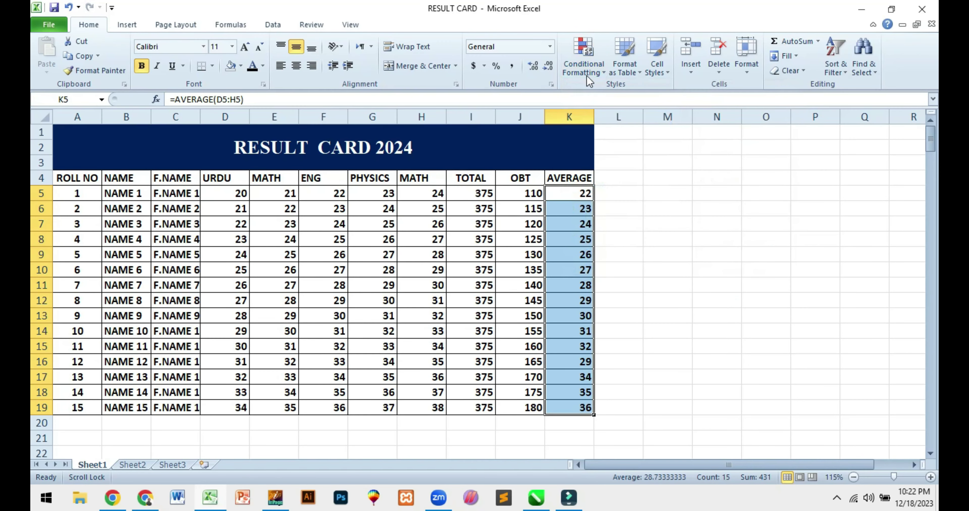
click(584, 68)
mouse_move(622, 123)
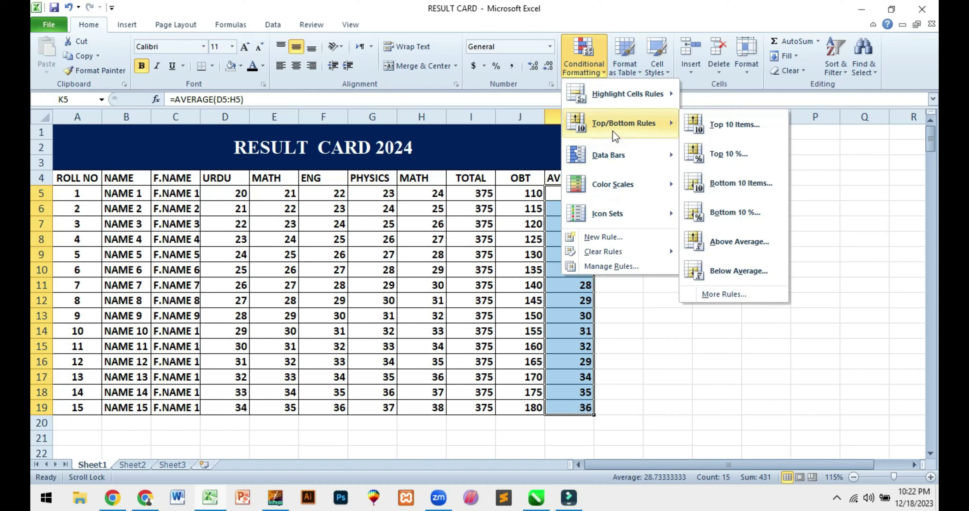
click(733, 125)
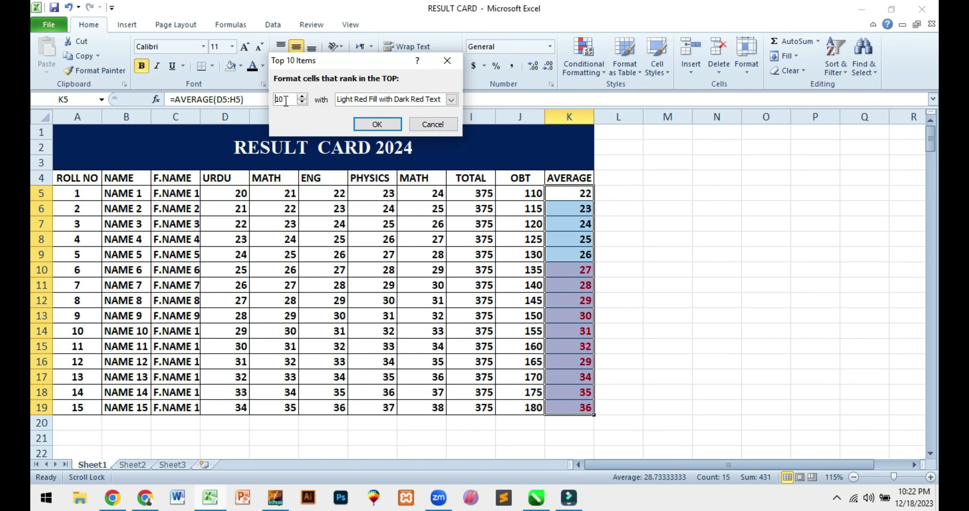
drag(287, 99, 264, 100)
text(3)
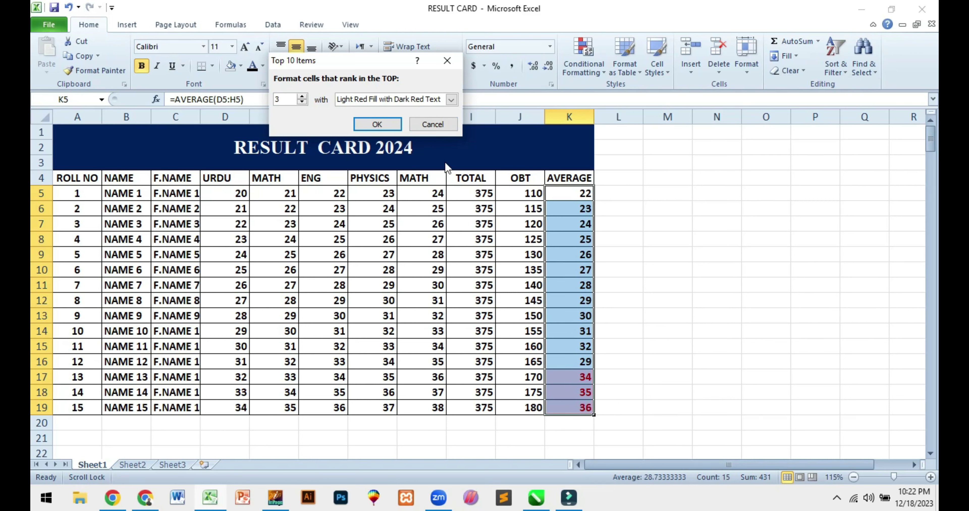
click(378, 128)
click(668, 270)
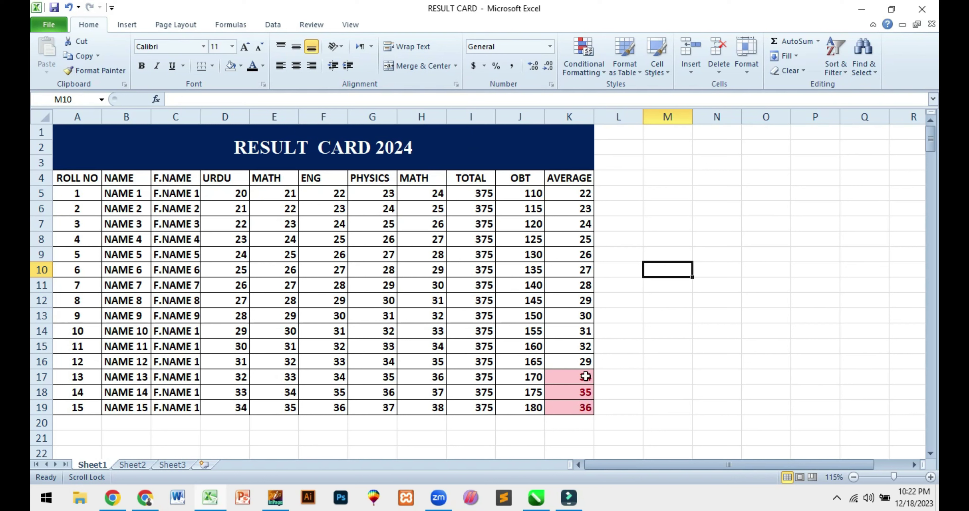
click(572, 242)
text(55)
key(Return)
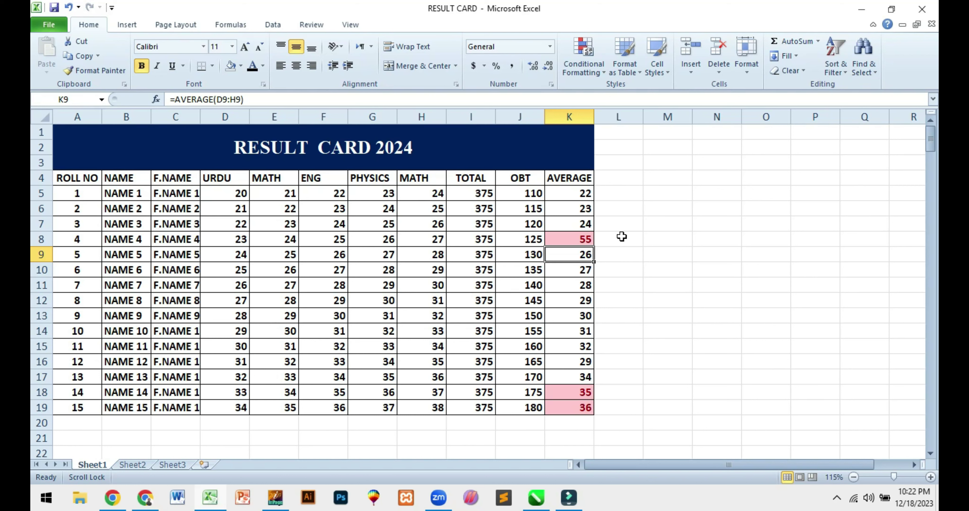
click(568, 193)
double_click(594, 200)
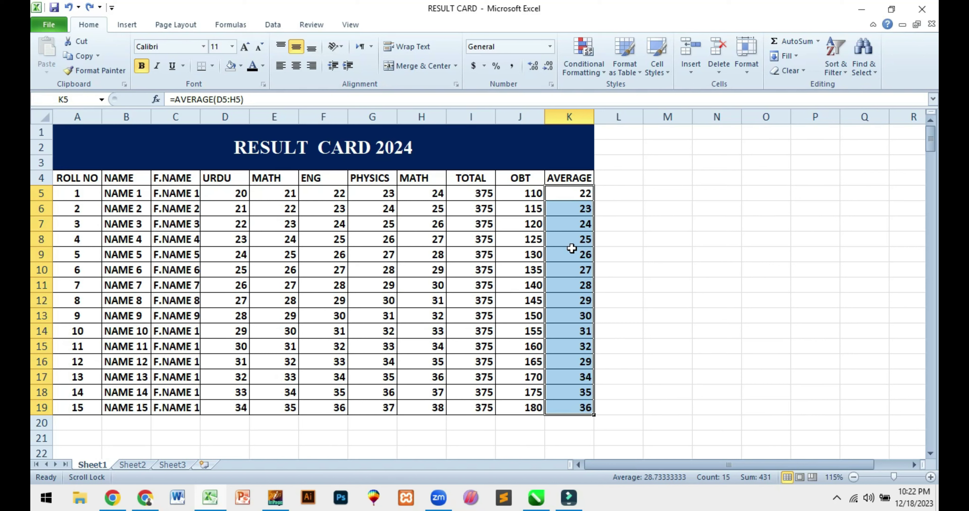
Apply a Bottom 3 Items rule, marking averages 22, 23 and 24 in light red.
click(593, 61)
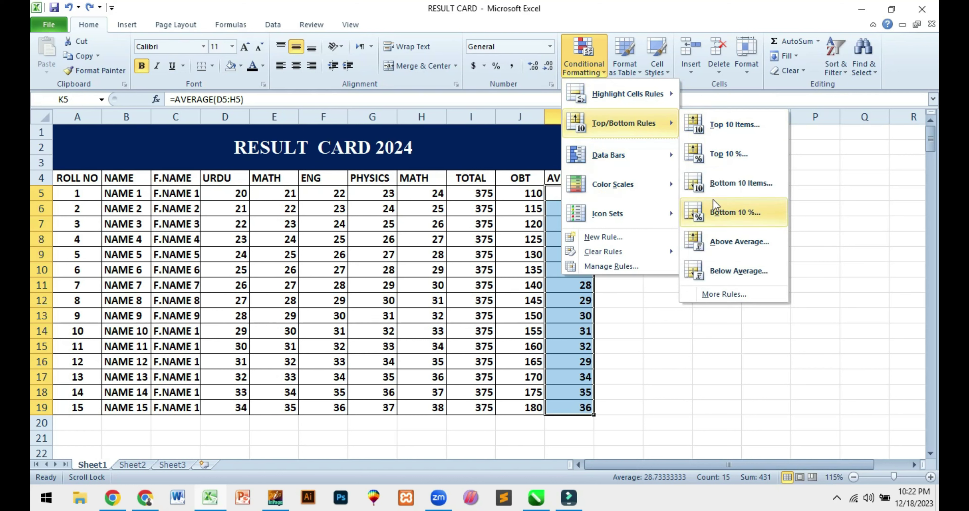
mouse_move(622, 123)
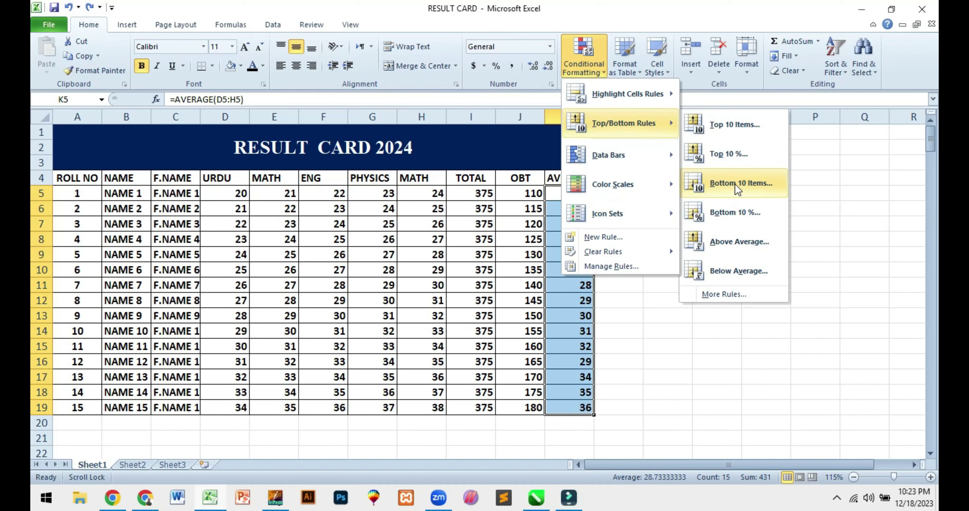
click(737, 188)
double_click(290, 102)
text(3)
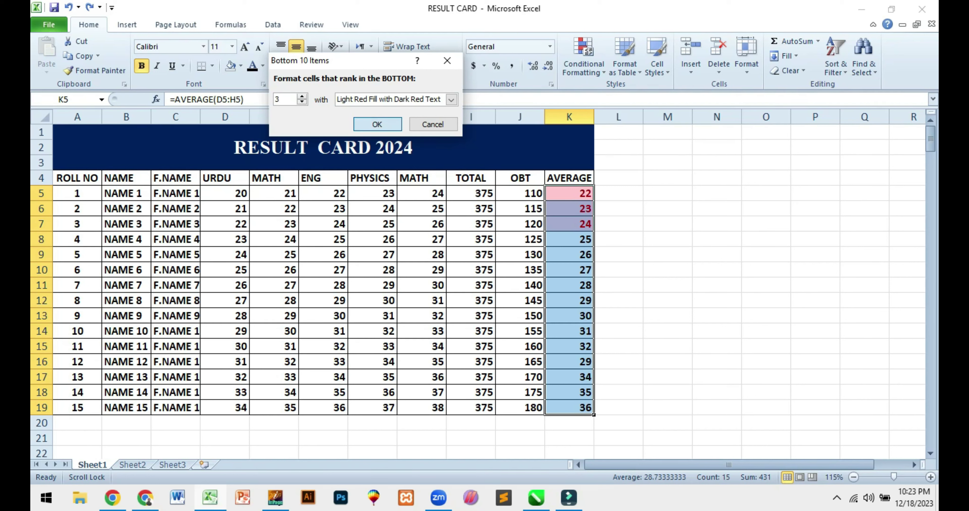
click(377, 124)
click(598, 244)
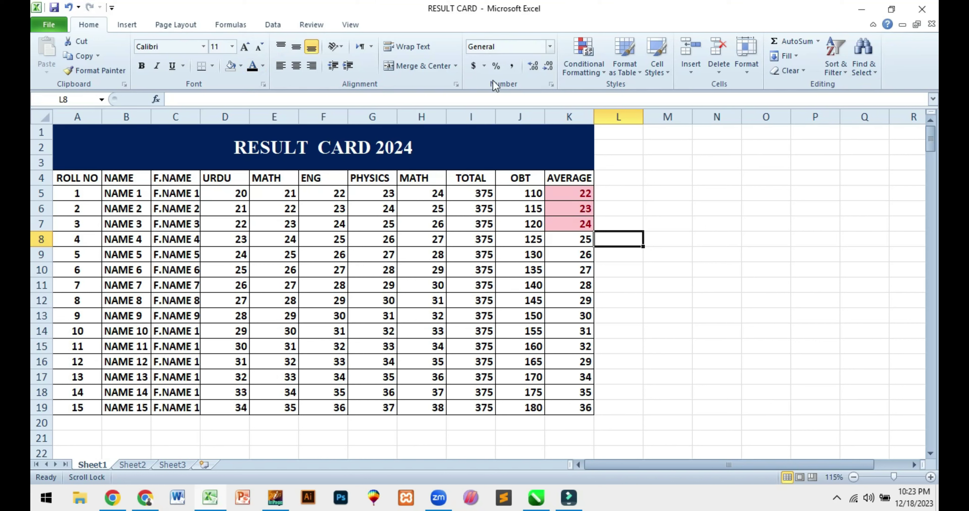
click(583, 68)
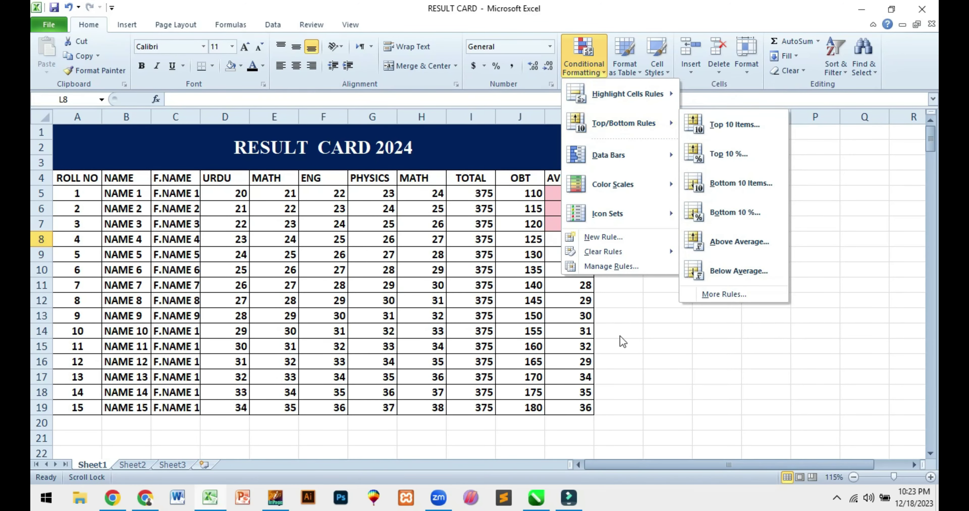
Undo the bottom-three highlighting and add blue gradient data bars to the averages.
key(Escape)
key(Escape)
key(ctrl+z)
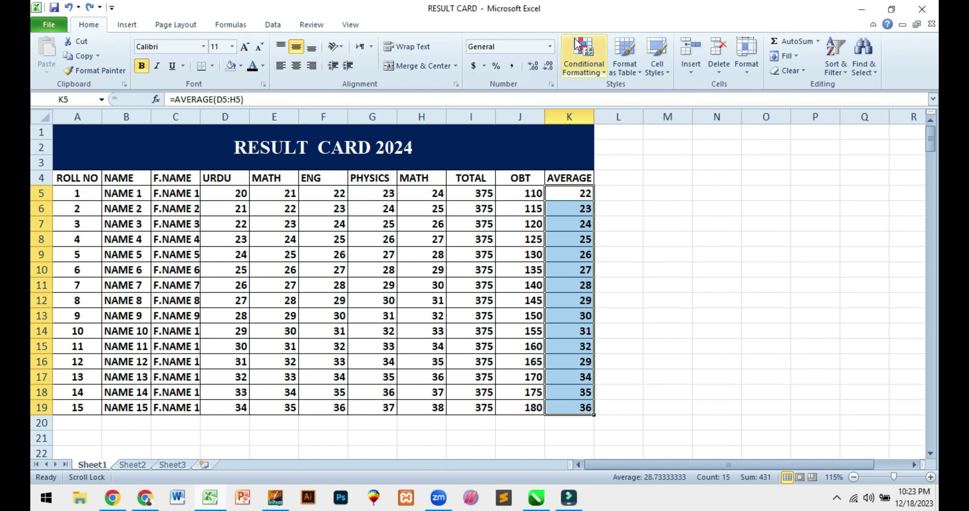
click(575, 44)
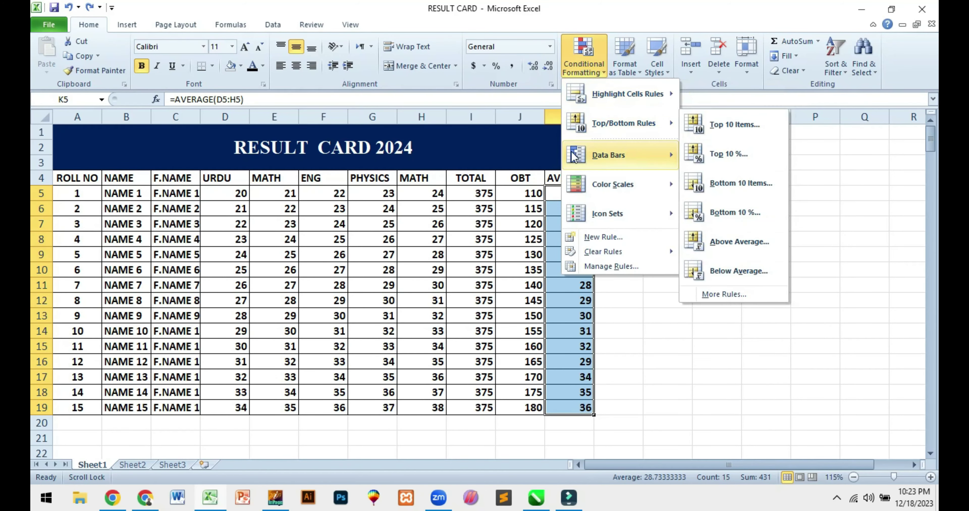
mouse_move(609, 155)
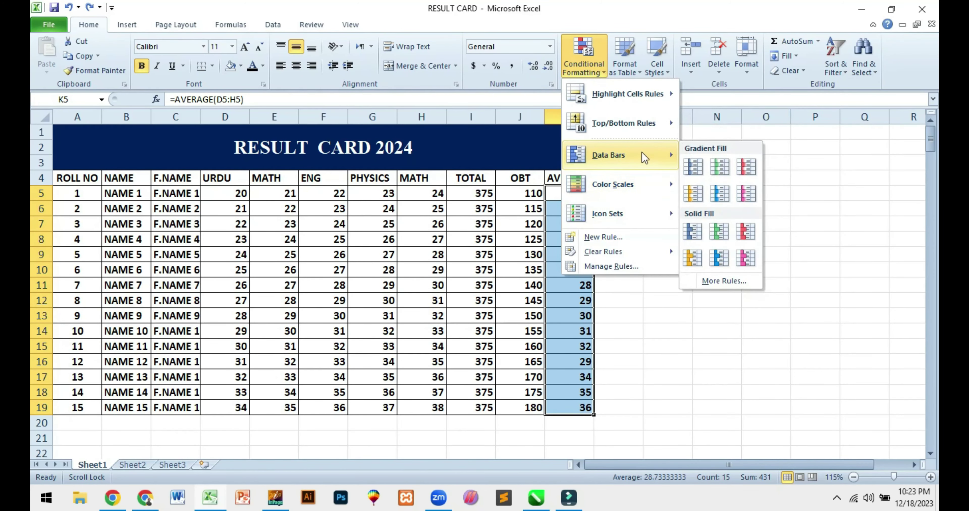
click(692, 169)
click(668, 269)
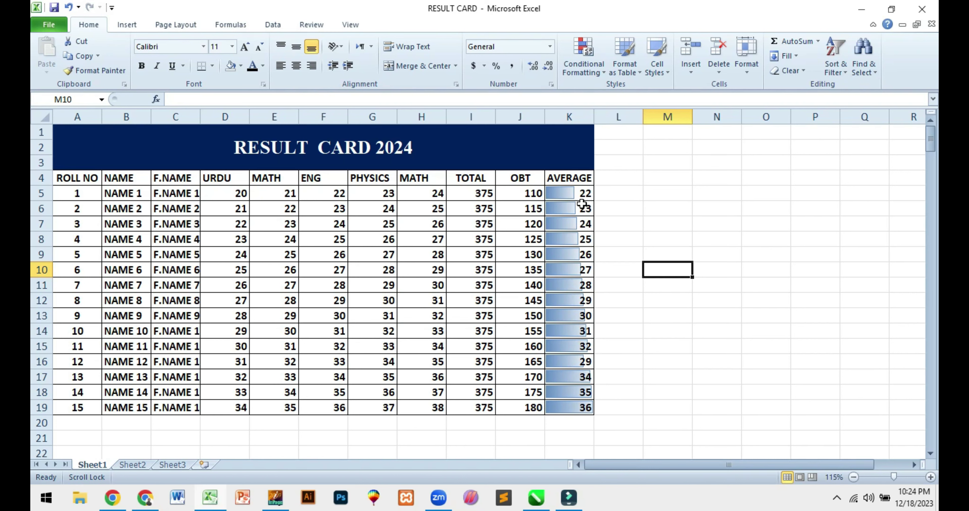
Test 46 in K5 to see its bar, then undo it.
click(578, 194)
text(4)
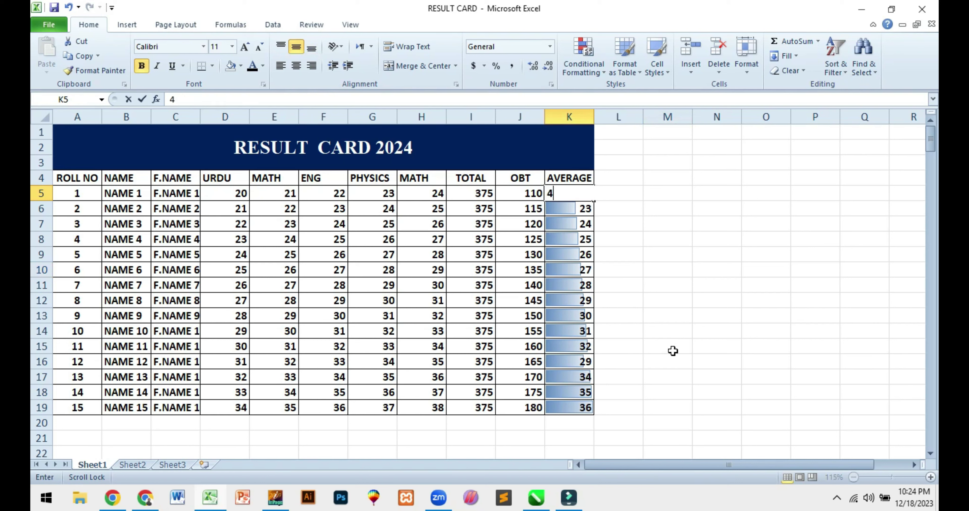
text(6)
key(Return)
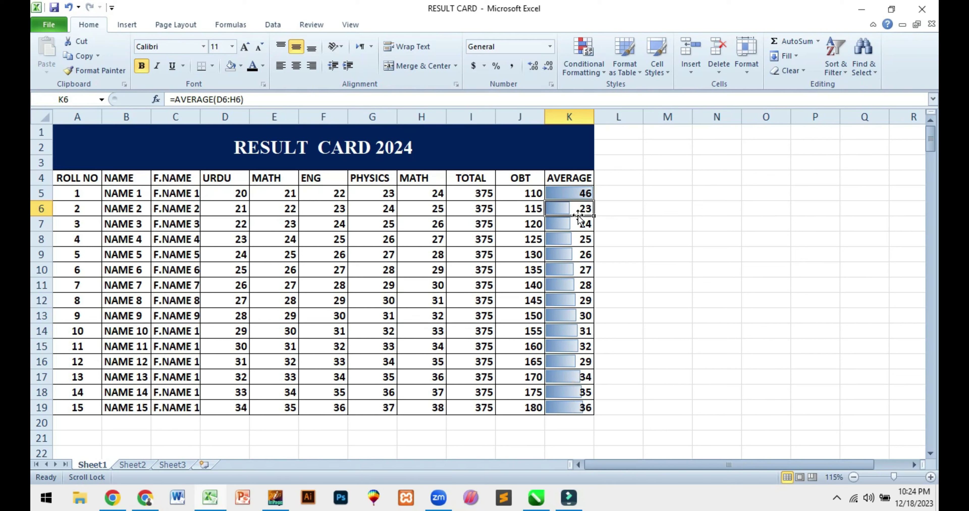
key(ctrl+z)
key(ctrl+z)
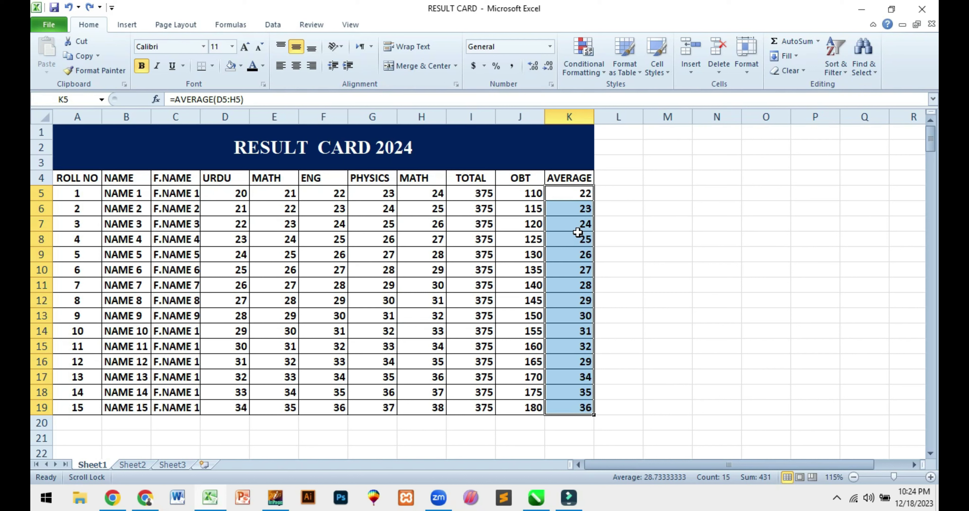
click(585, 67)
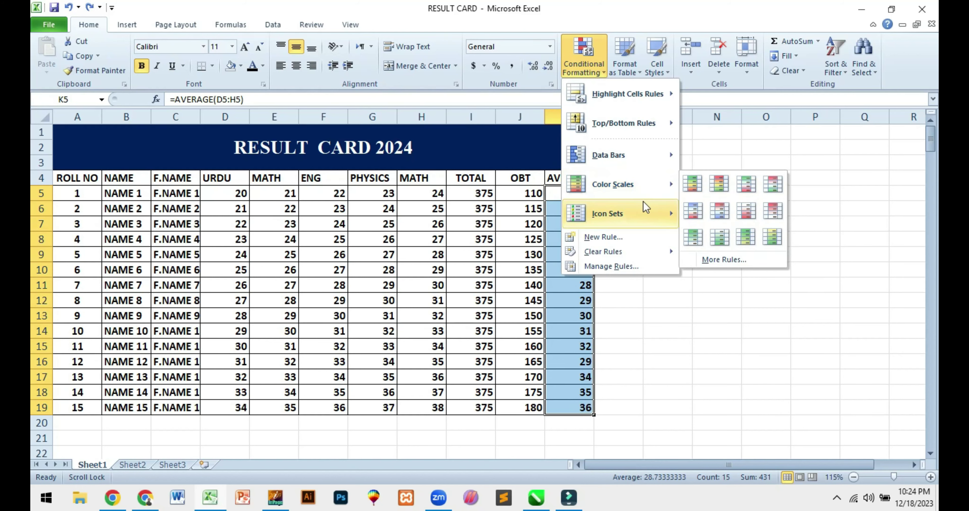
mouse_move(608, 214)
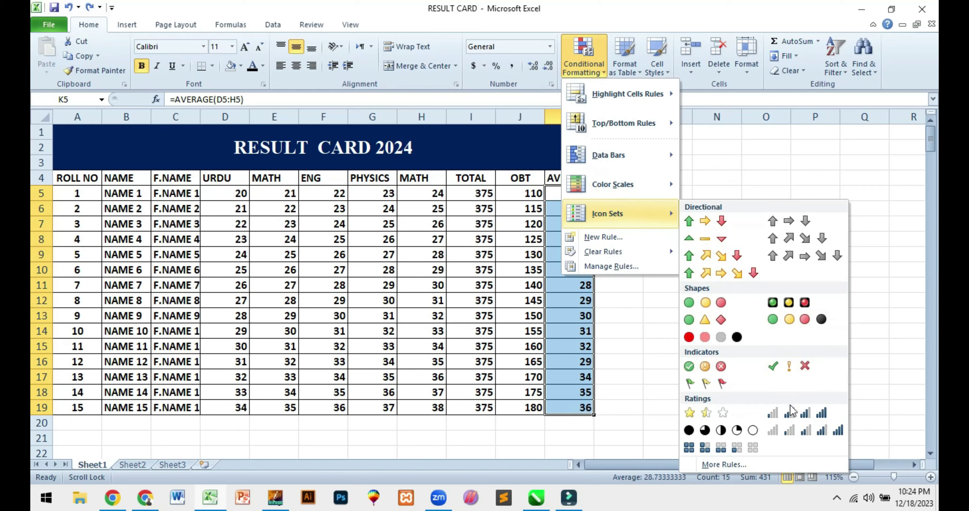
click(805, 413)
click(699, 362)
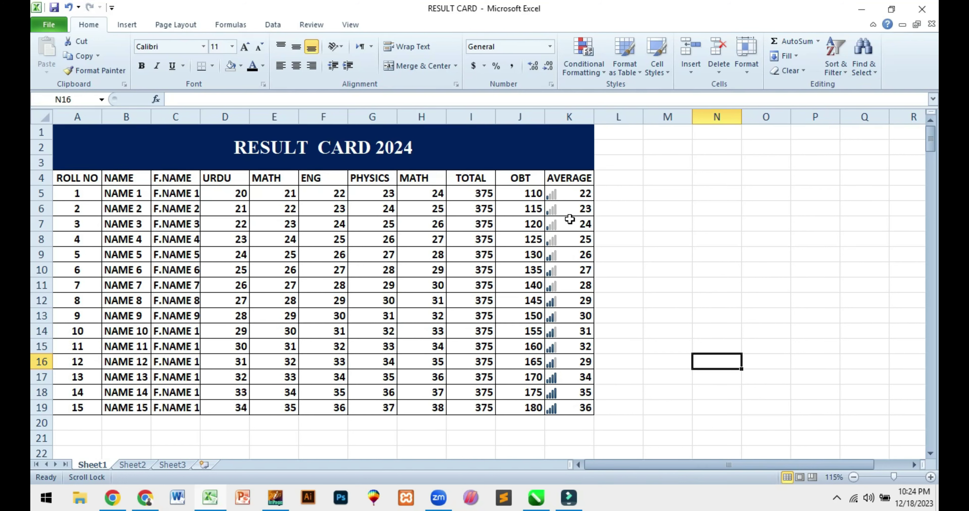
key(ctrl+z)
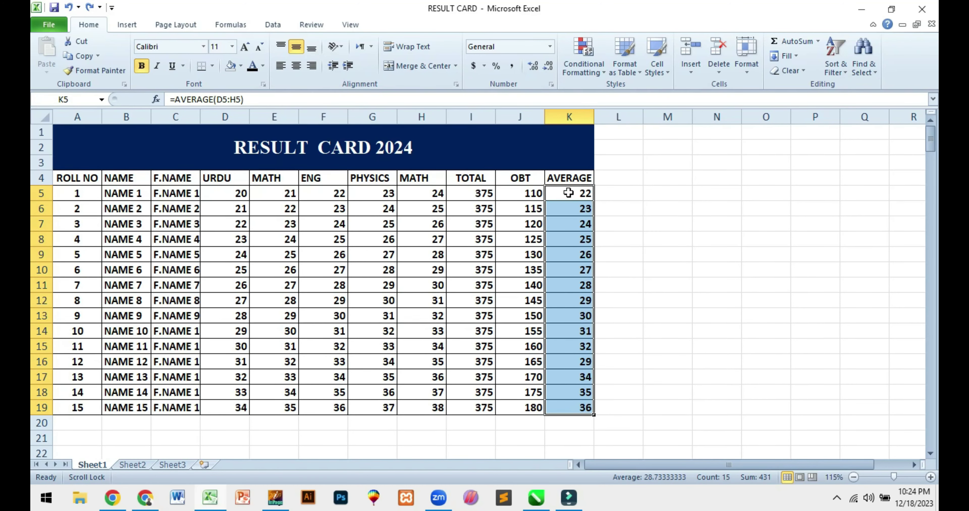
Apply the 3 Symbols (Circled) icon set to the averages.
click(583, 68)
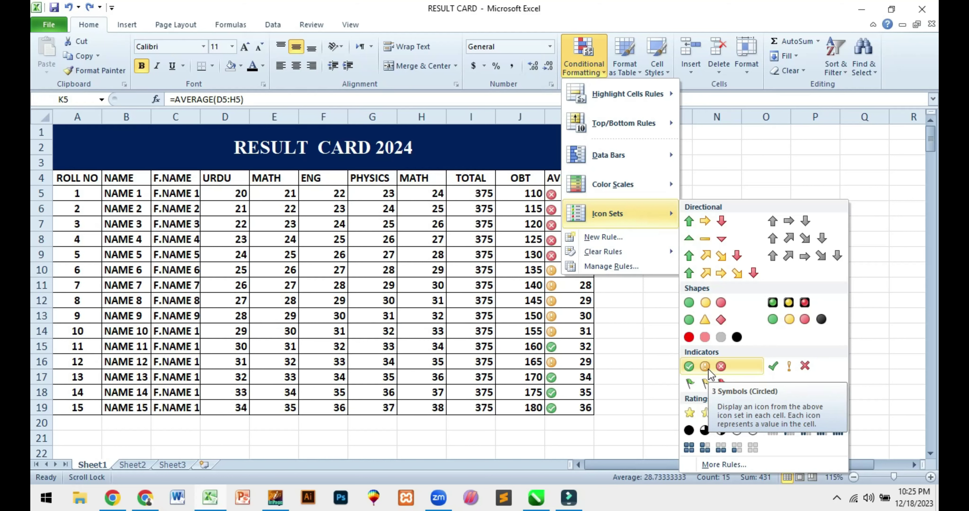
click(709, 370)
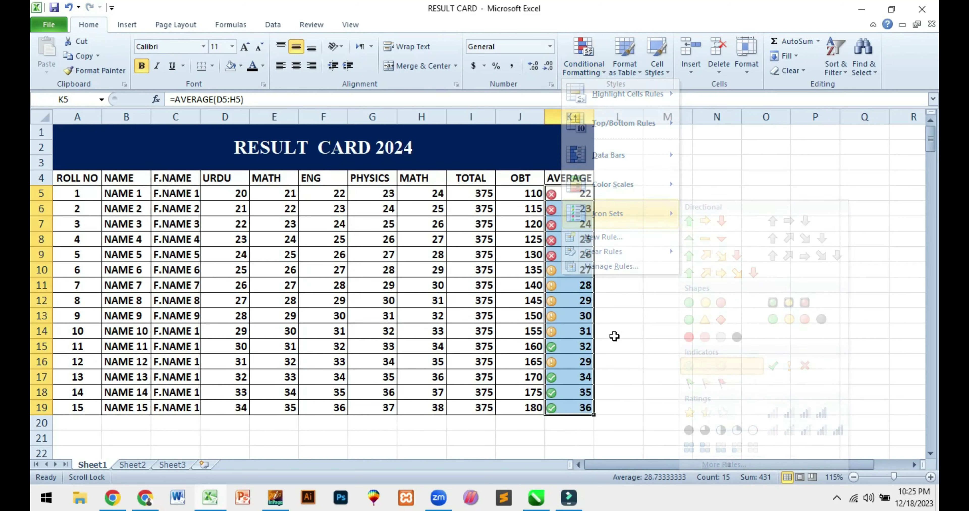
click(553, 276)
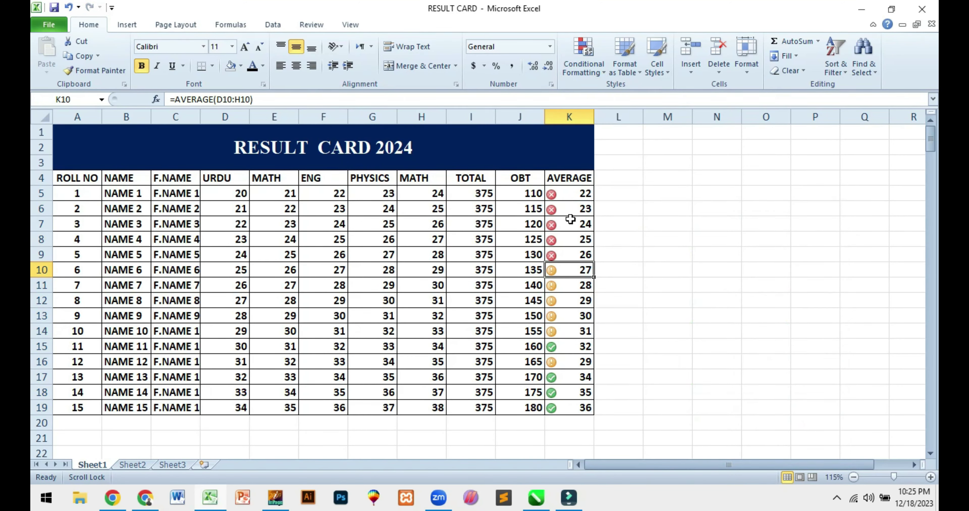
Test 33 in K5, then undo it and the icon set so K5 reads 22.
click(582, 193)
text(33)
key(Return)
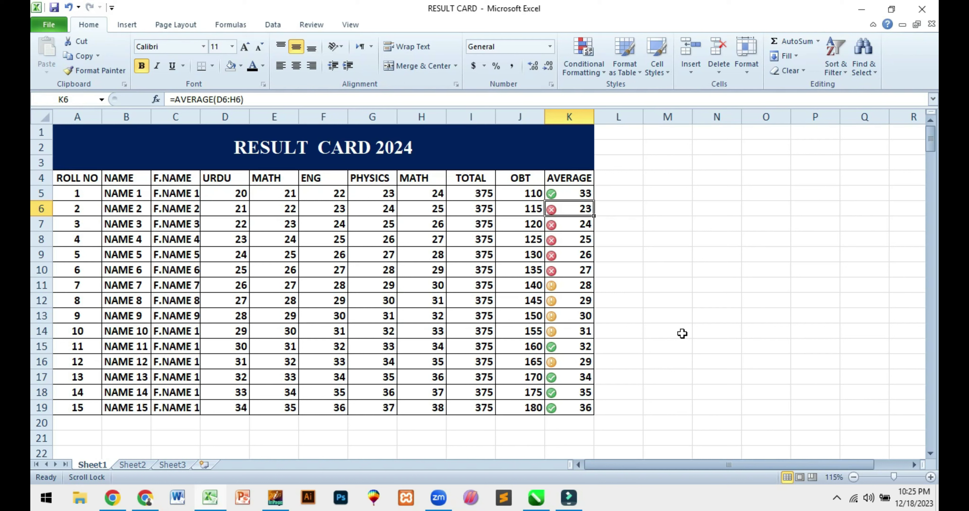
key(ctrl+z)
key(ctrl+z)
key(ctrl+z)
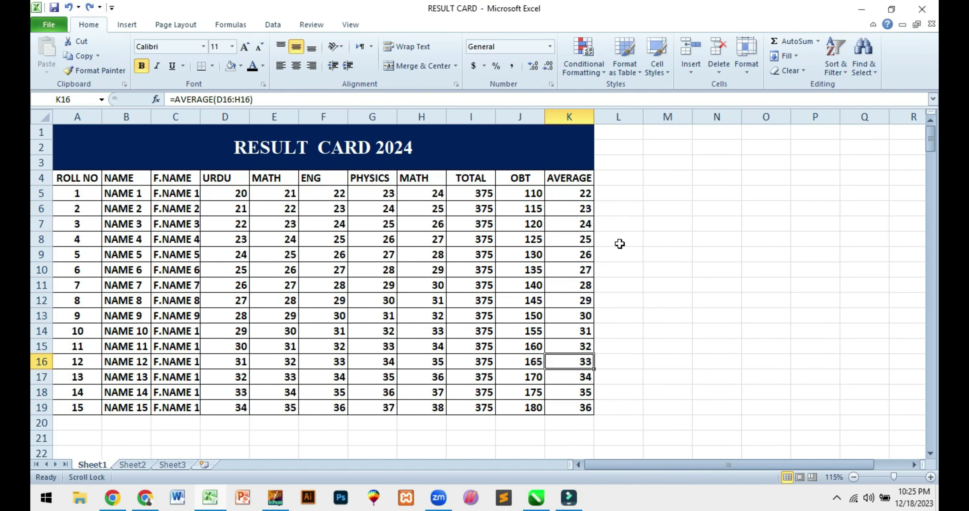
click(620, 239)
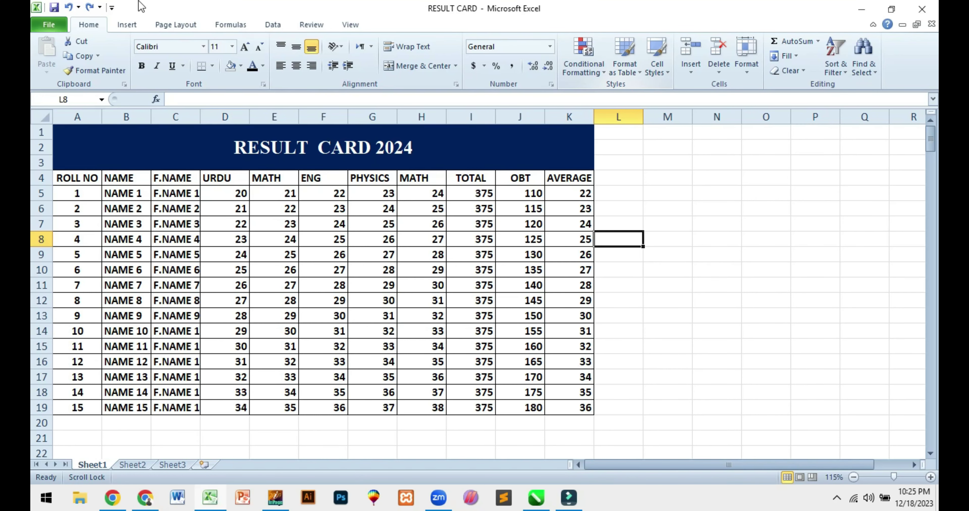
click(317, 287)
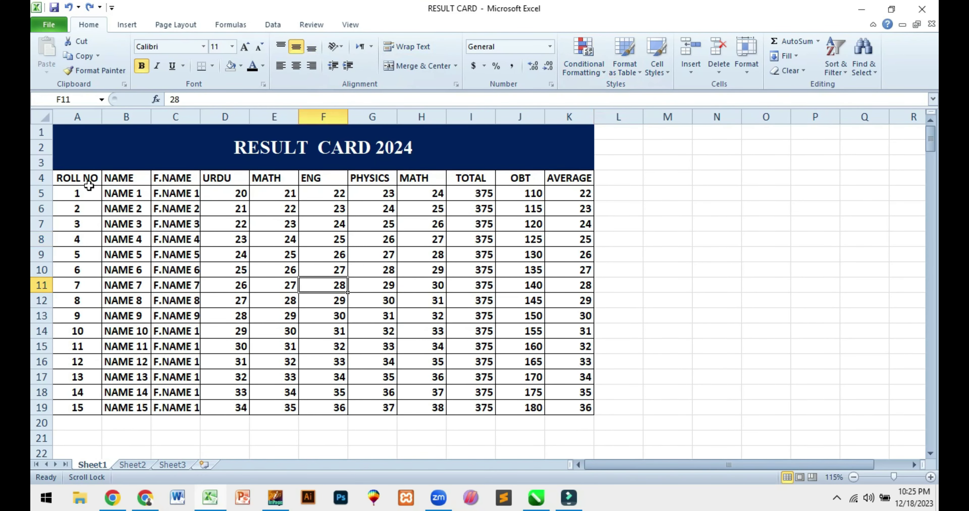
drag(70, 180, 588, 410)
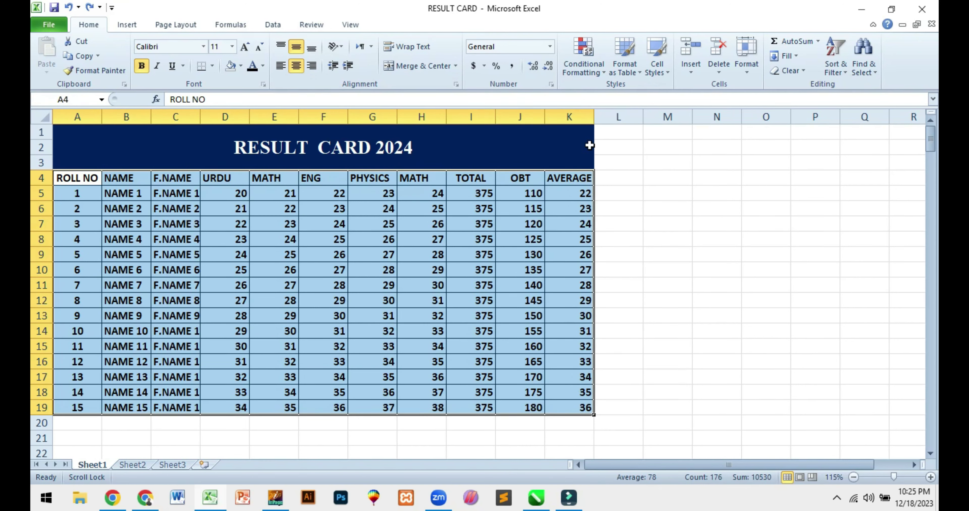
click(626, 73)
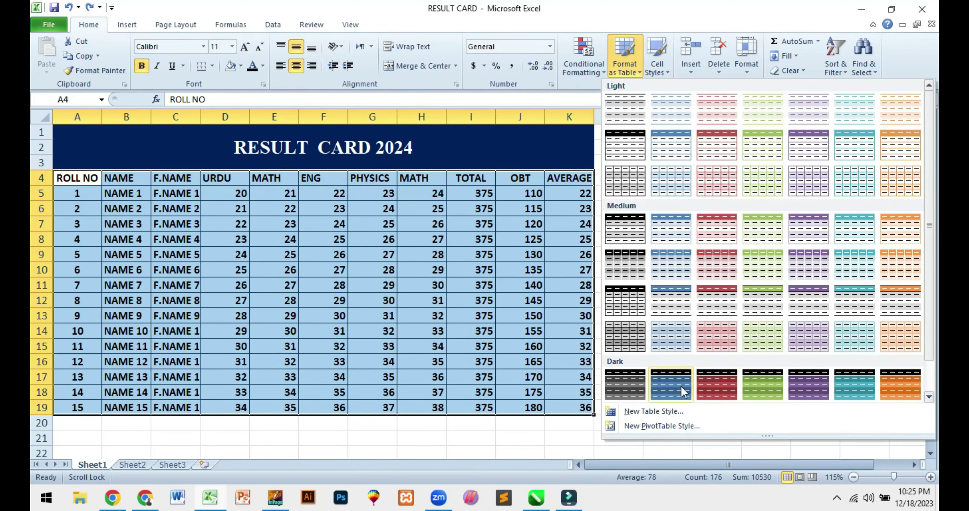
click(682, 391)
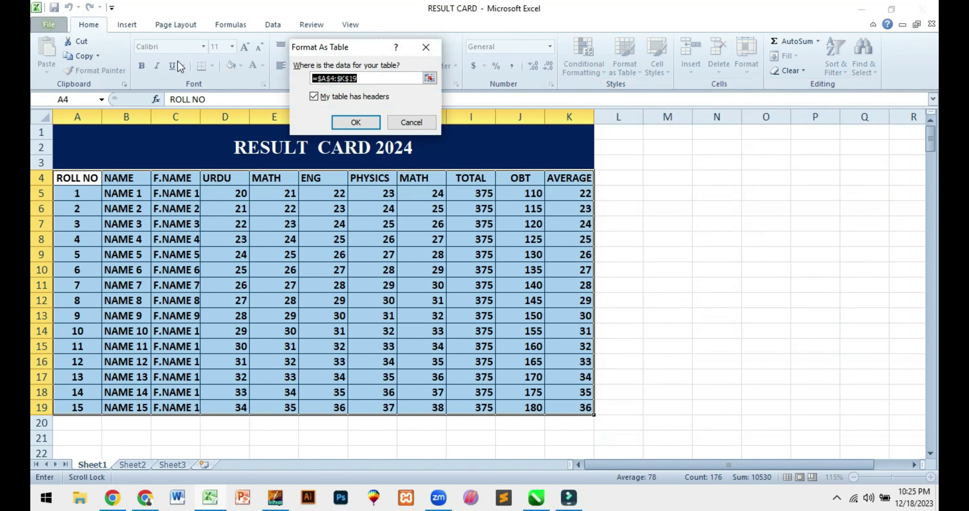
click(355, 122)
click(89, 25)
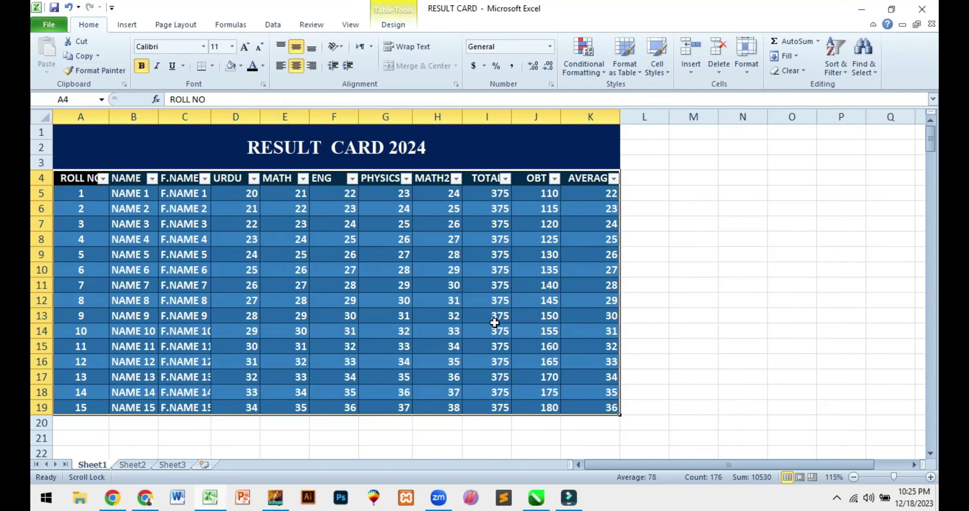
click(534, 316)
mouse_move(89, 180)
mouse_down()
mouse_move(567, 363)
mouse_move(586, 408)
mouse_up()
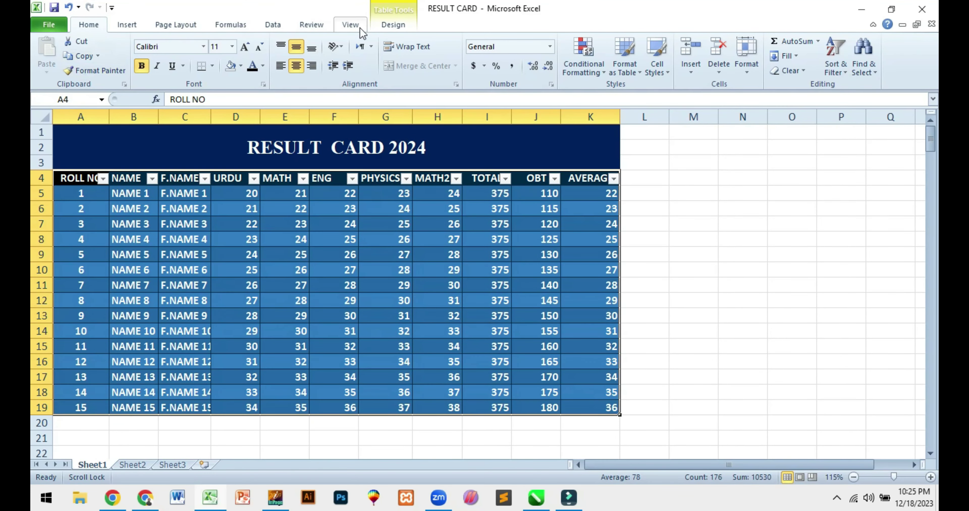
click(395, 26)
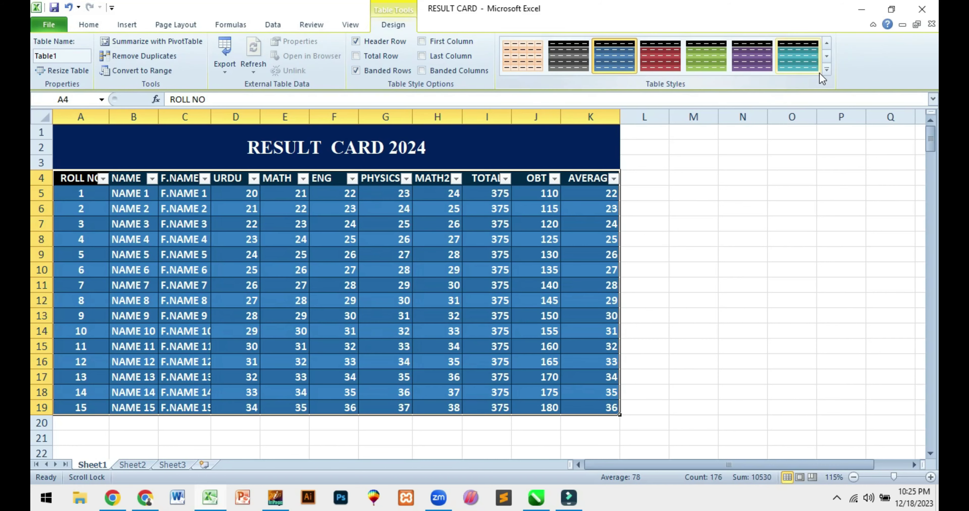
click(826, 70)
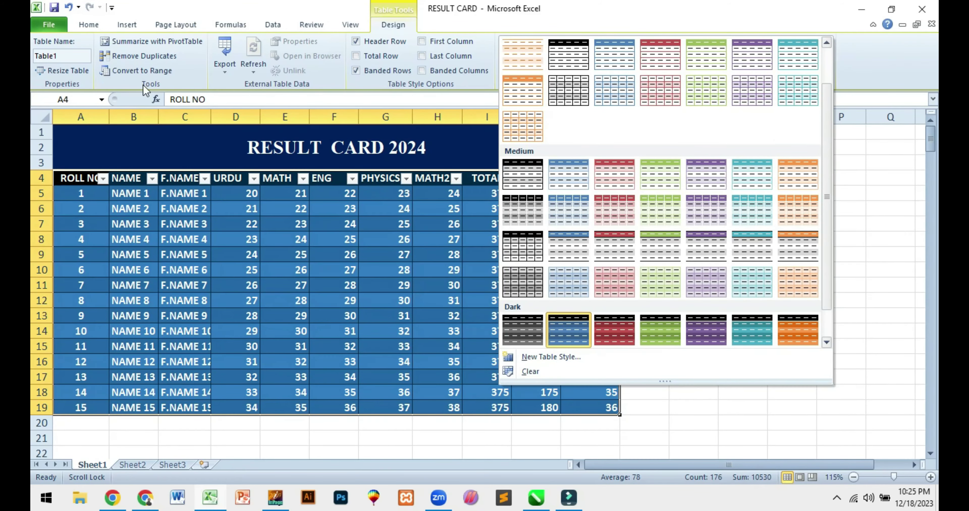
click(362, 218)
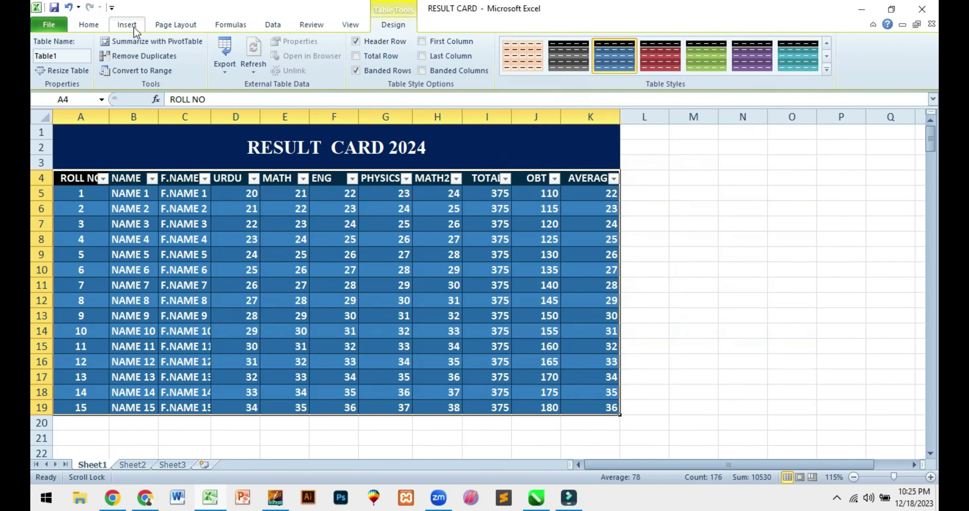
click(89, 26)
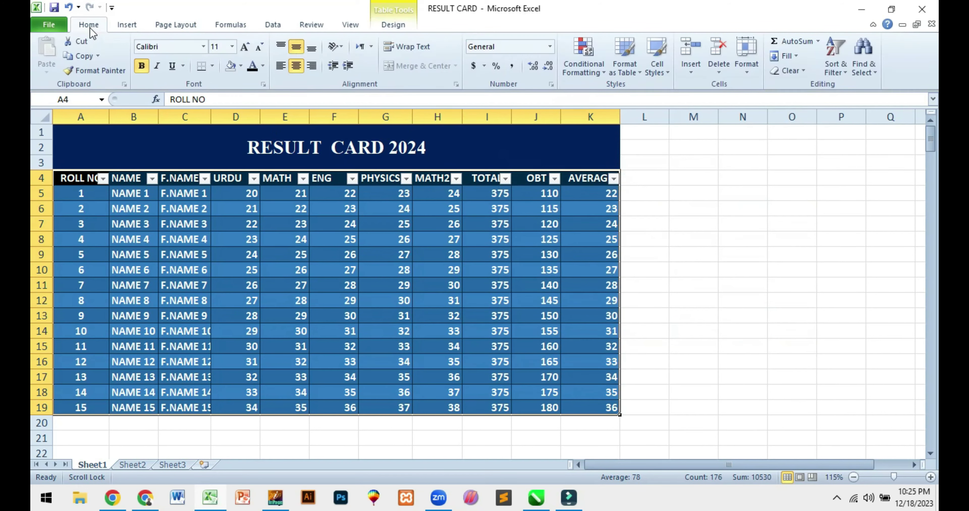
click(634, 69)
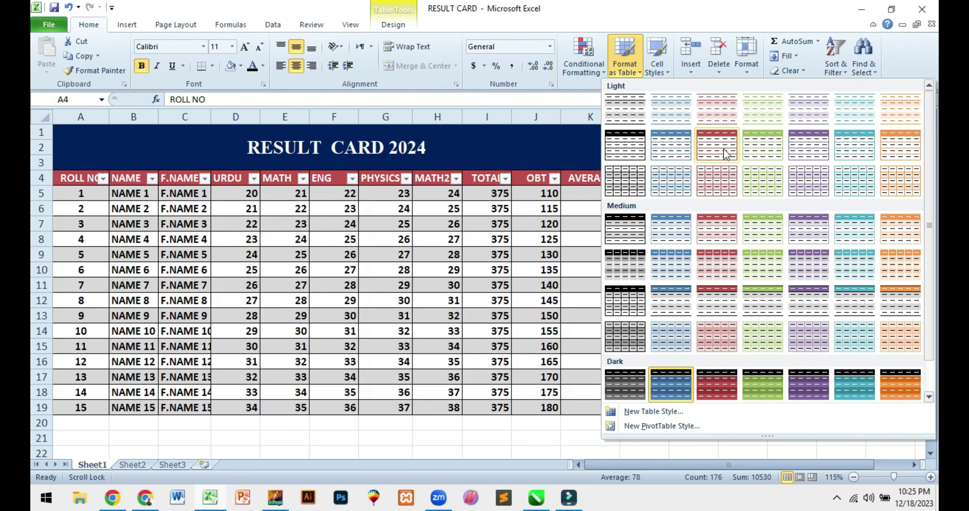
key(Escape)
key(ctrl+z)
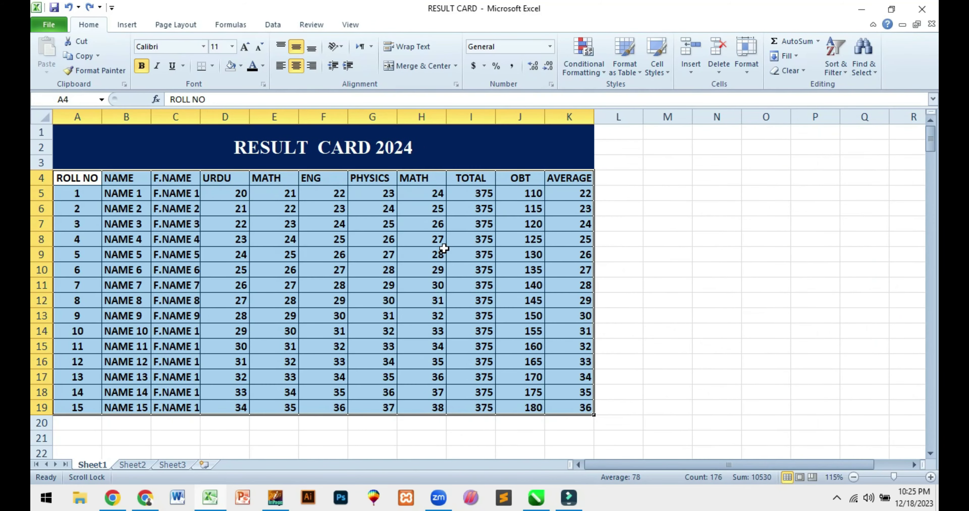
click(371, 249)
click(237, 237)
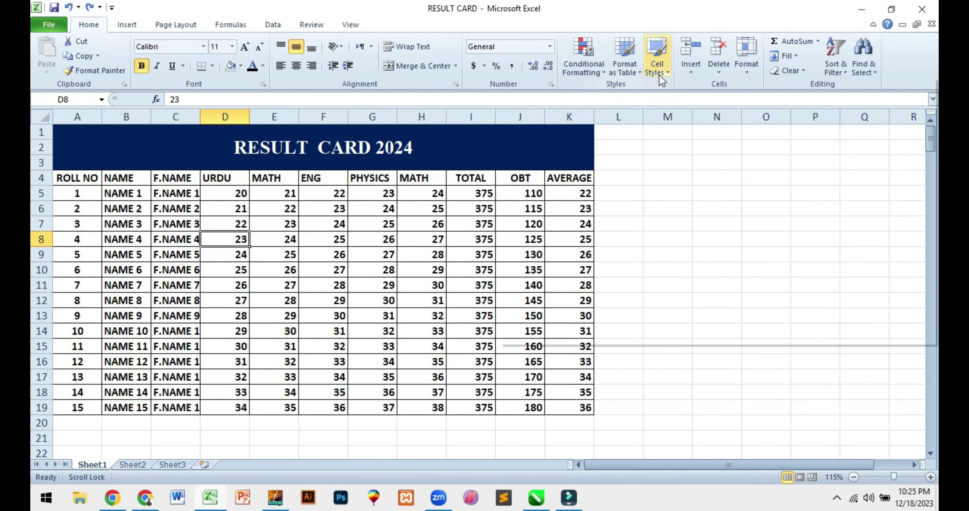
click(659, 74)
click(200, 249)
click(229, 199)
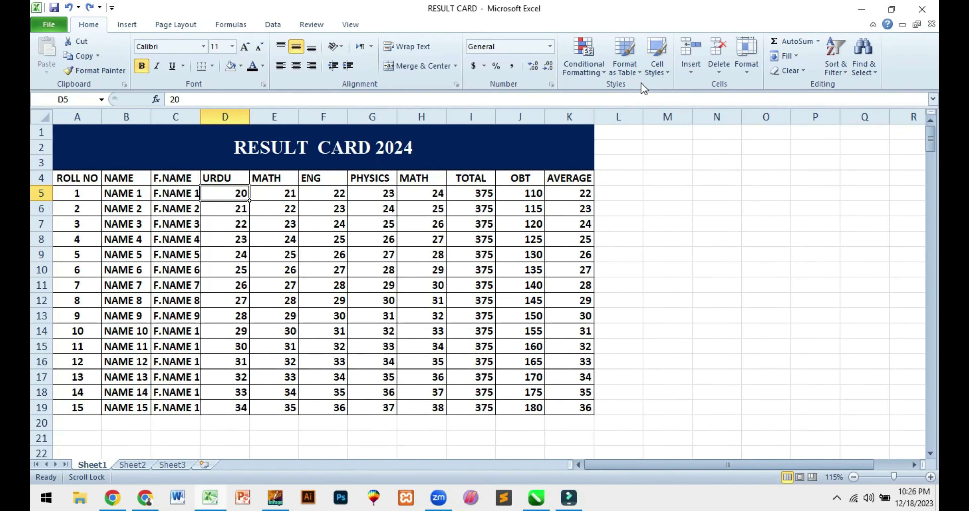
click(536, 212)
click(282, 193)
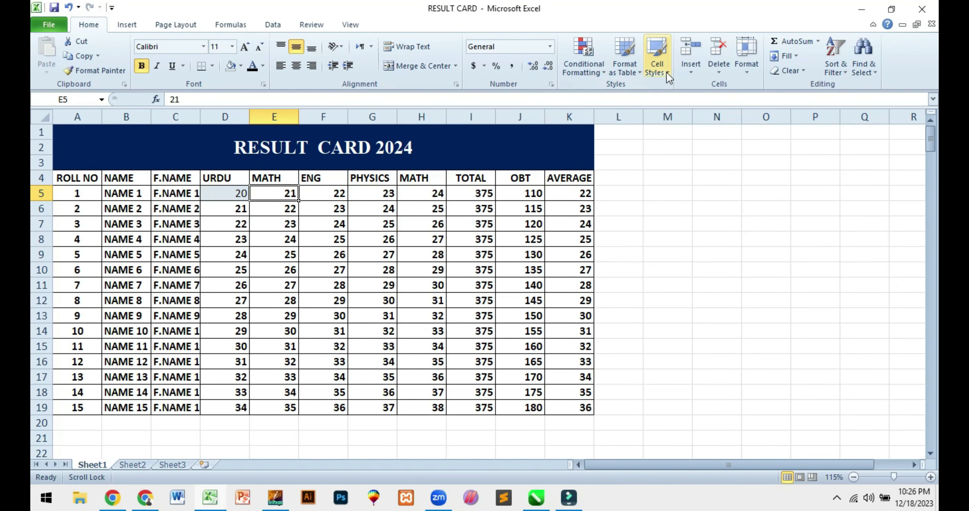
click(666, 72)
click(553, 212)
click(335, 197)
click(664, 77)
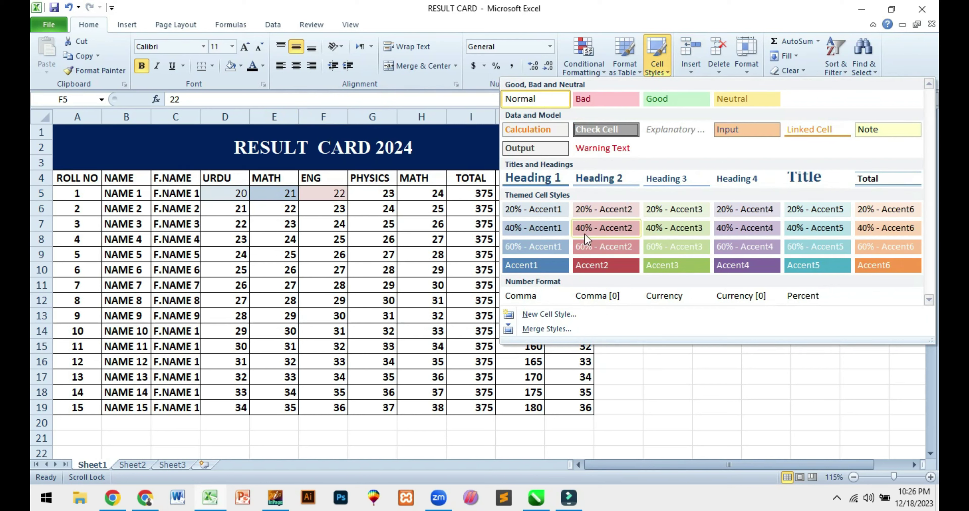
click(536, 210)
click(384, 197)
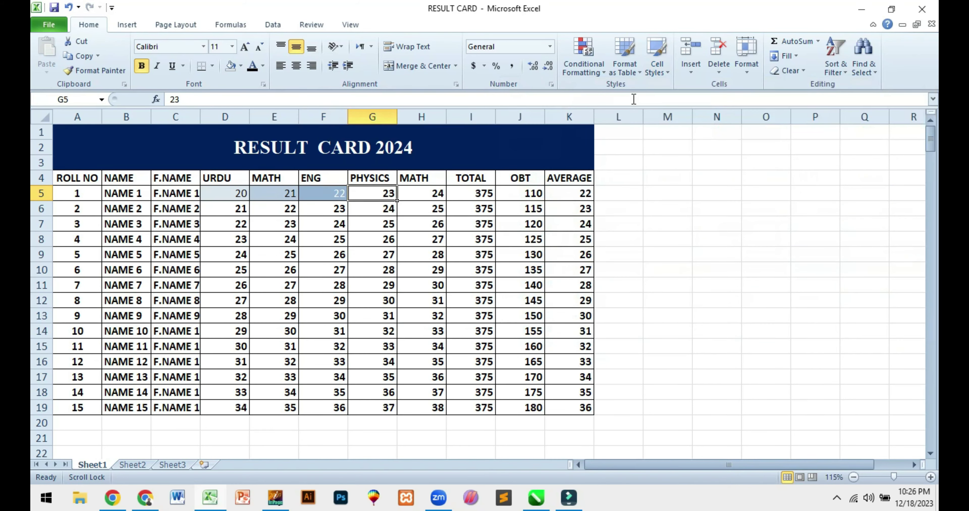
click(661, 77)
click(526, 260)
click(476, 270)
click(406, 193)
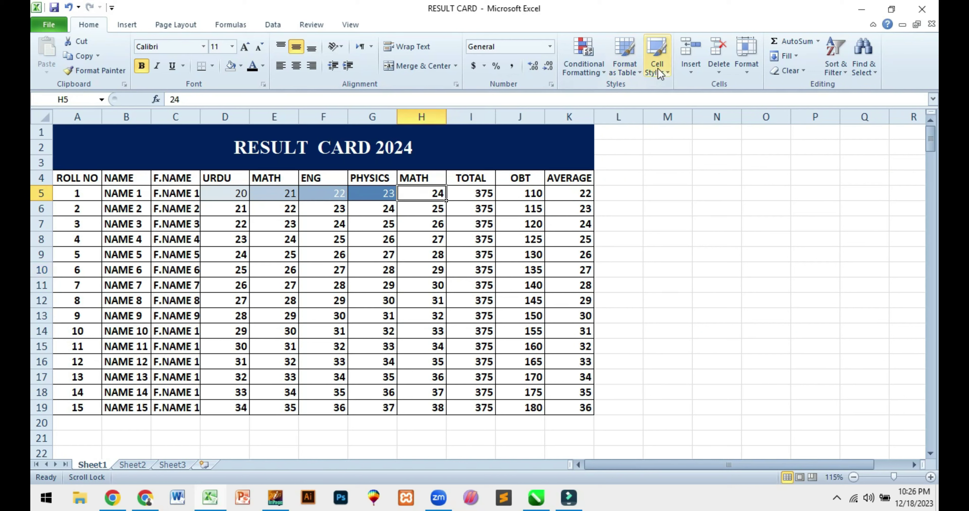
click(657, 68)
click(410, 227)
click(332, 226)
click(338, 239)
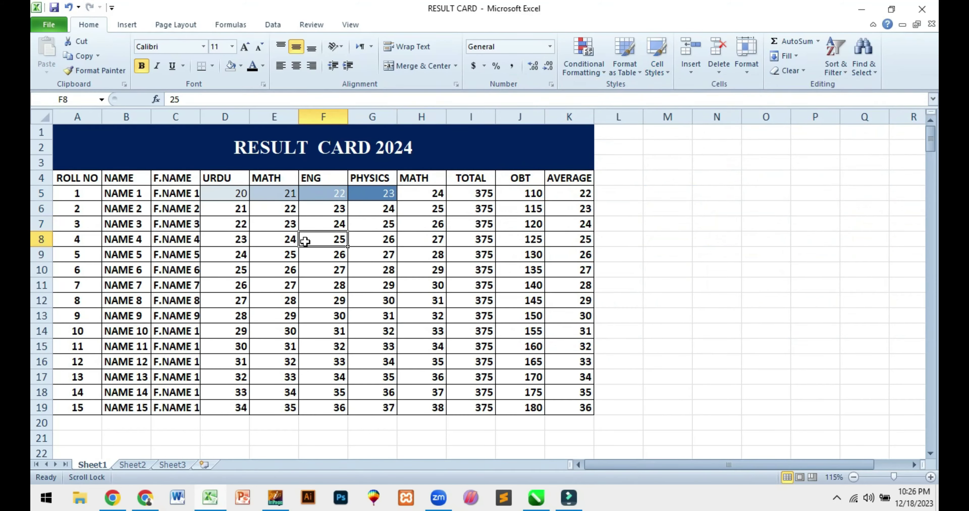
drag(77, 254, 568, 314)
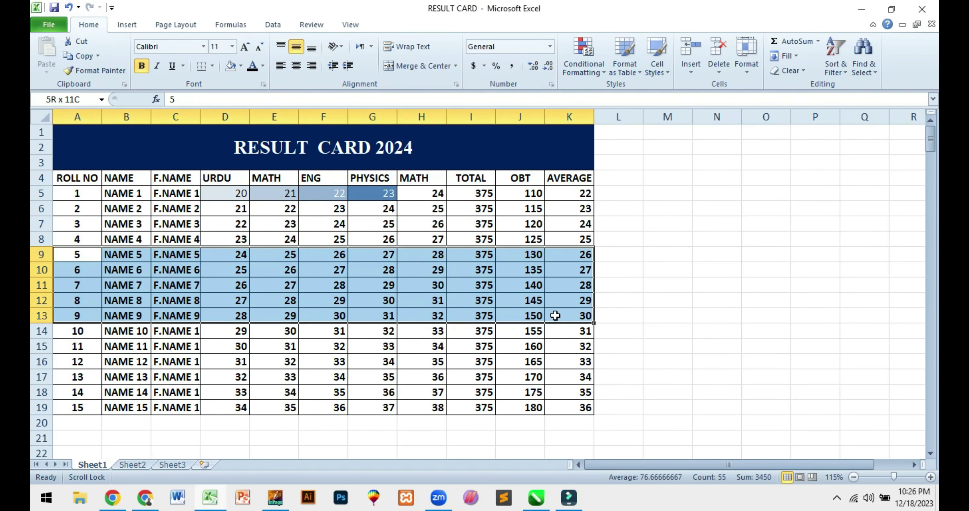
click(657, 71)
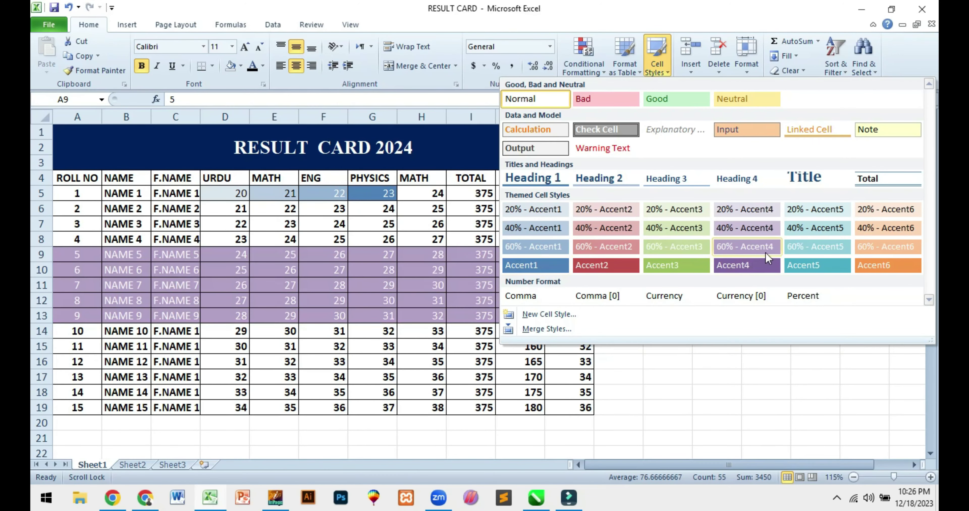
key(Escape)
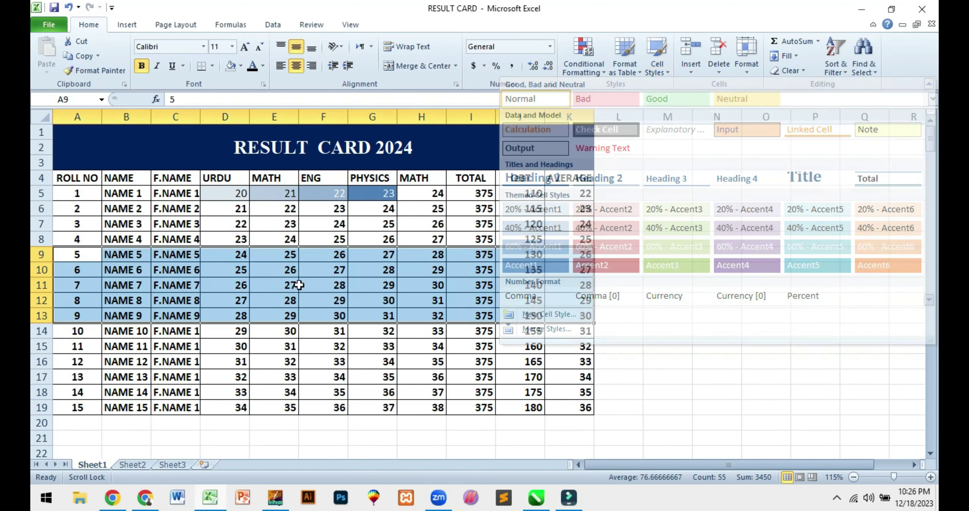
key(ctrl+z)
key(Left)
key(Left)
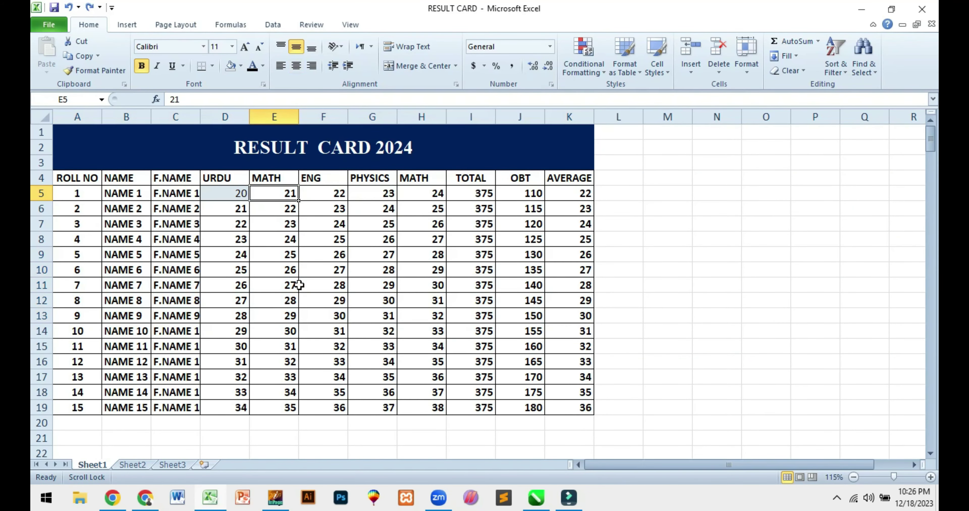
key(Left)
click(353, 269)
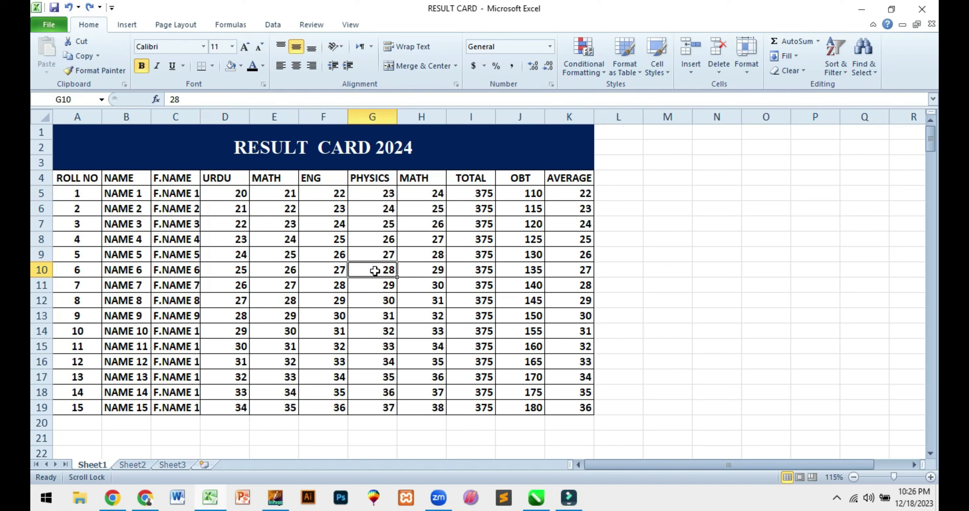